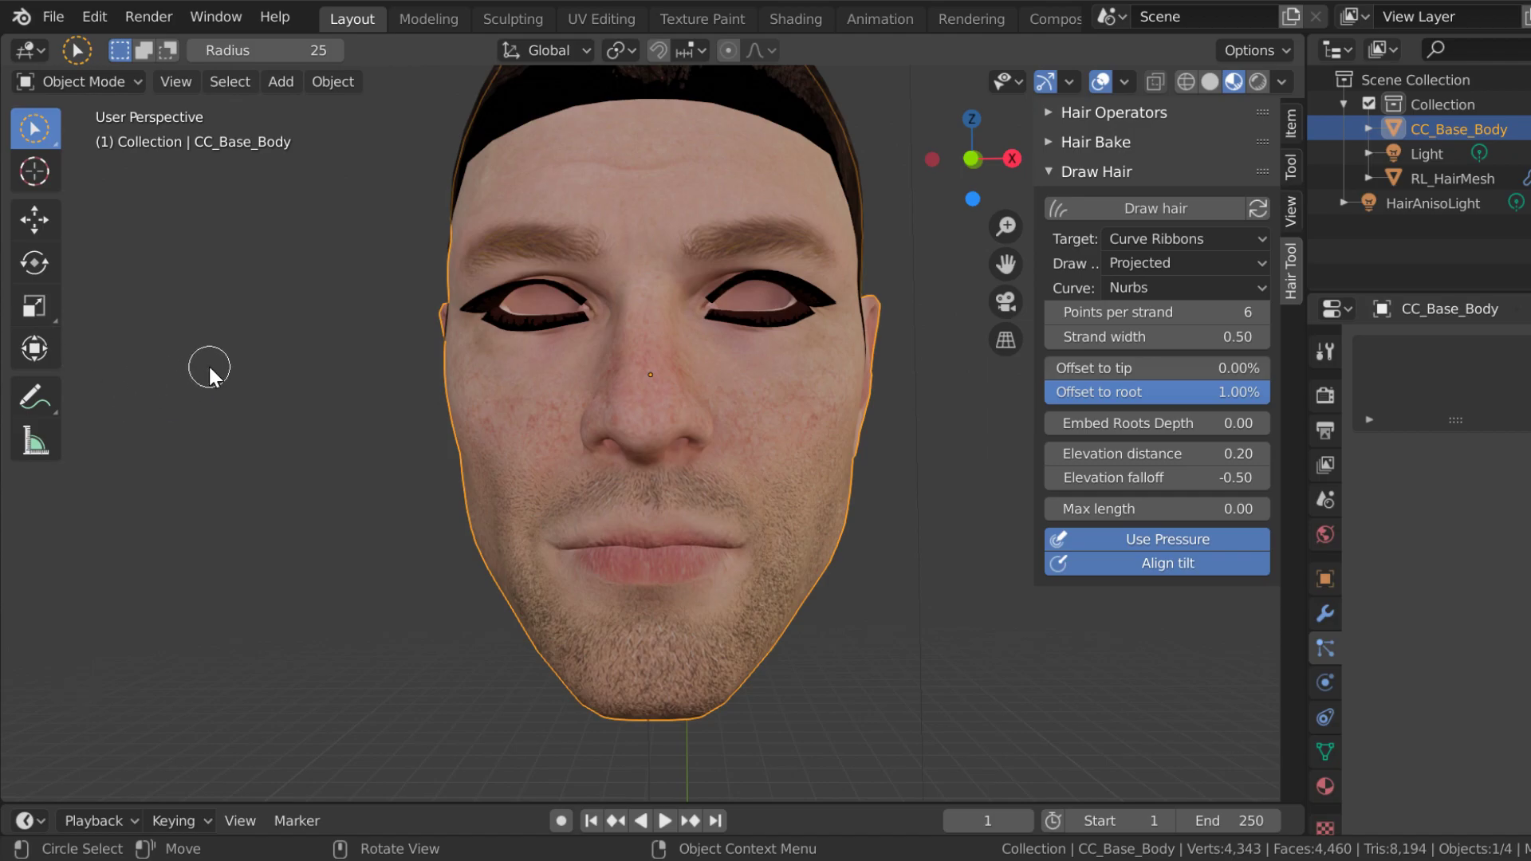
- Hide the RL_HairMesh object so only the bald head remains in the viewport
middle_click_drag(233, 351, 241, 352)
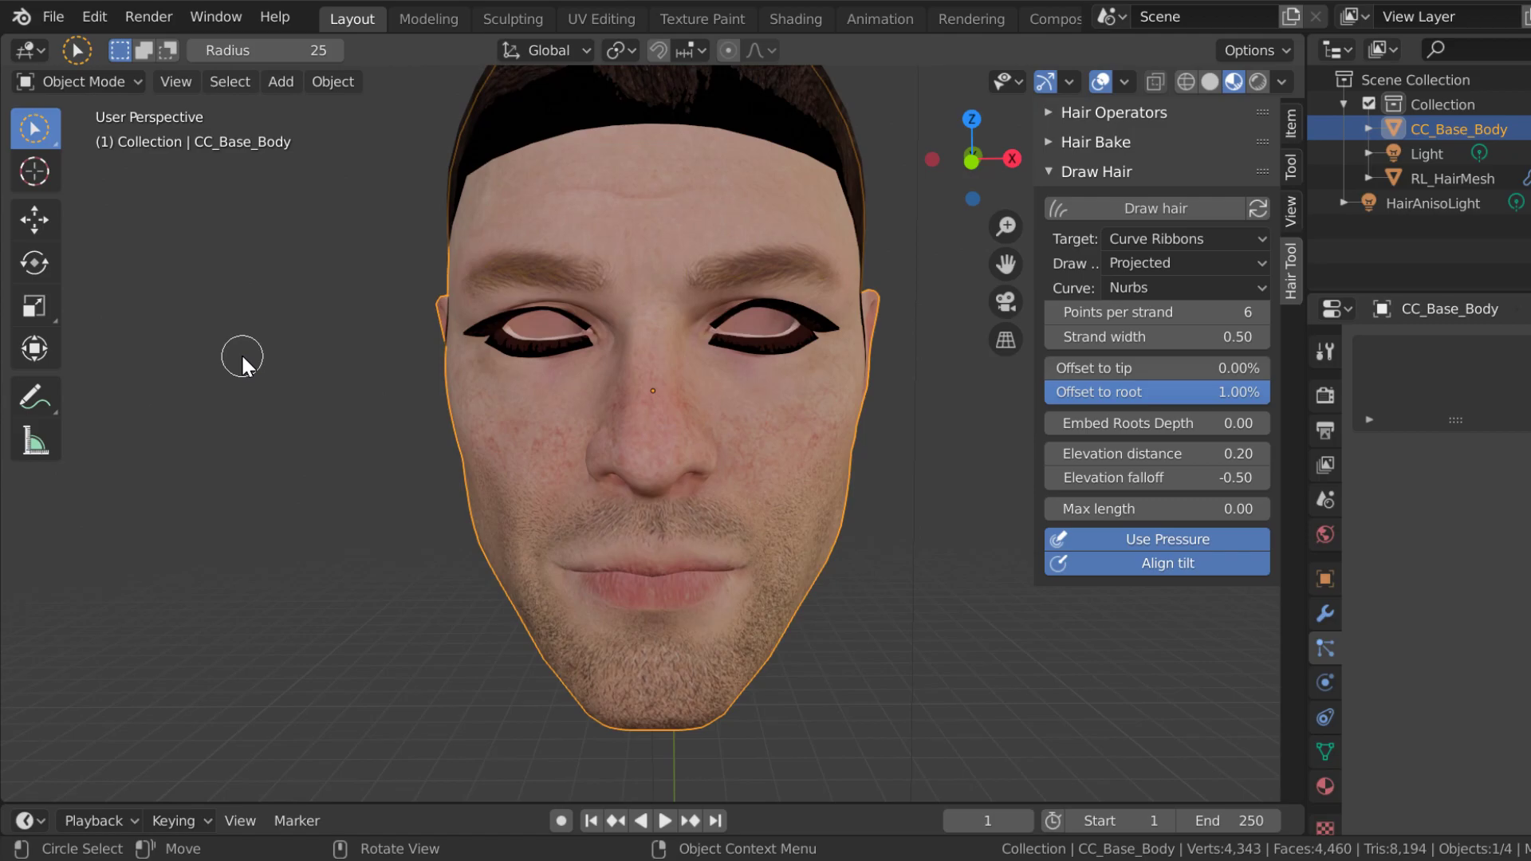
scroll(241, 353, "down", 2)
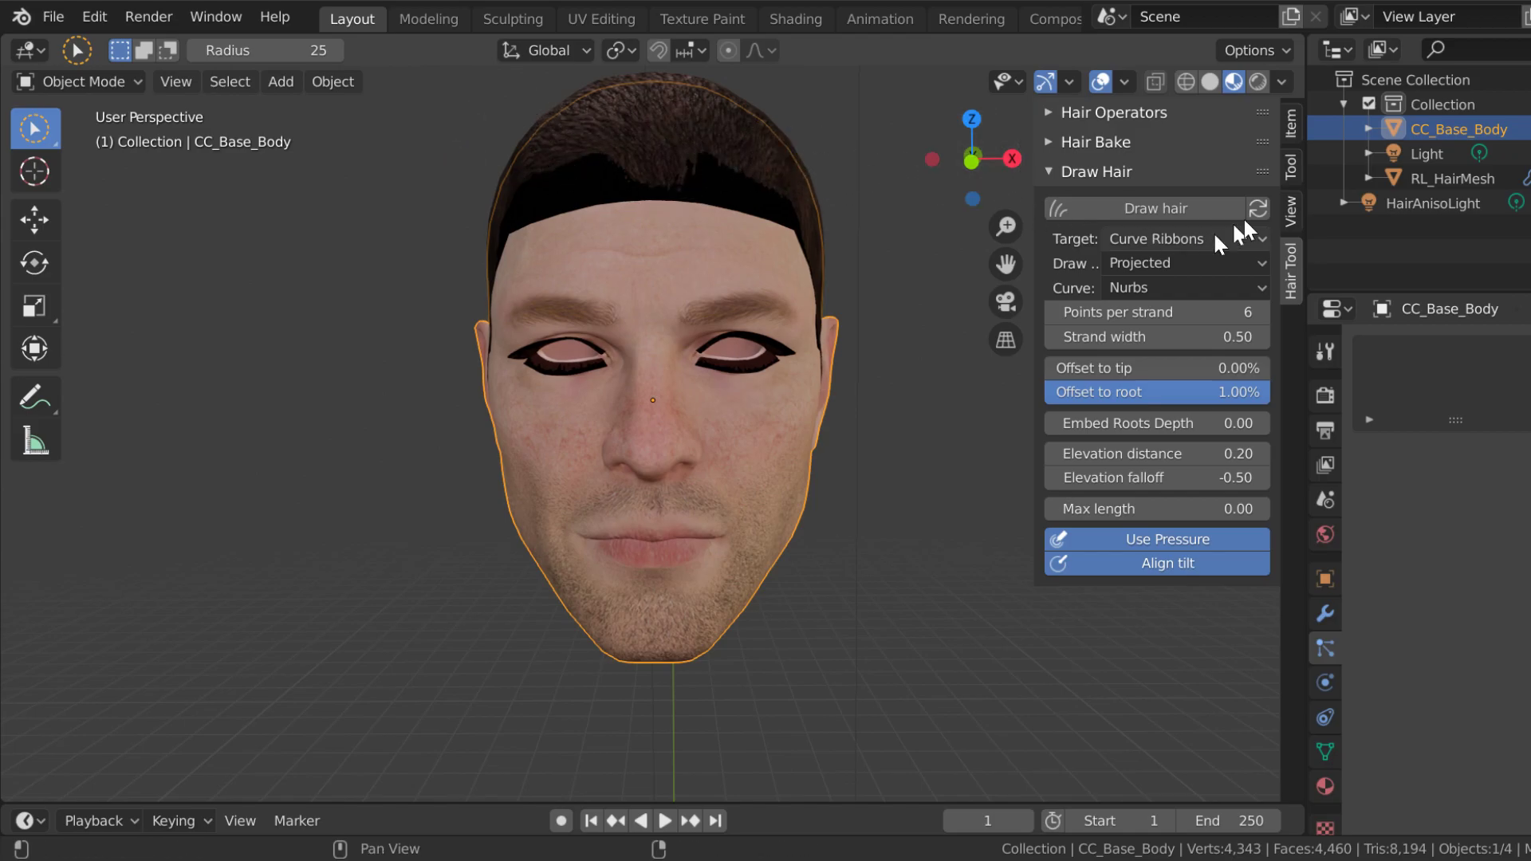
left_click(1527, 179)
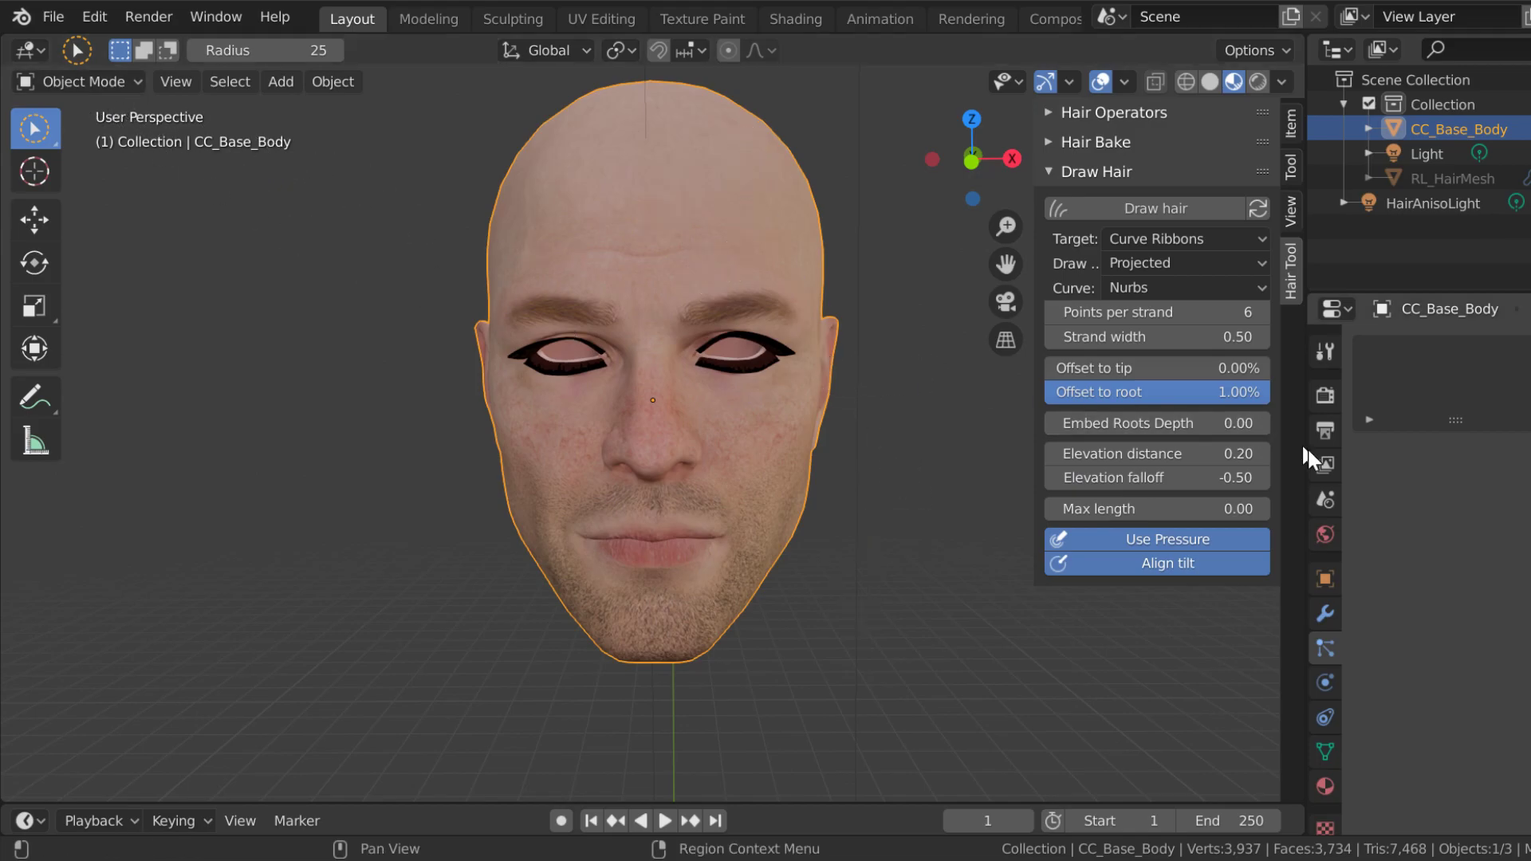
- In Edit Mode, select the vertices of the head's Goatee vertex group to check its coverage, and deselect them
left_click(1325, 750)
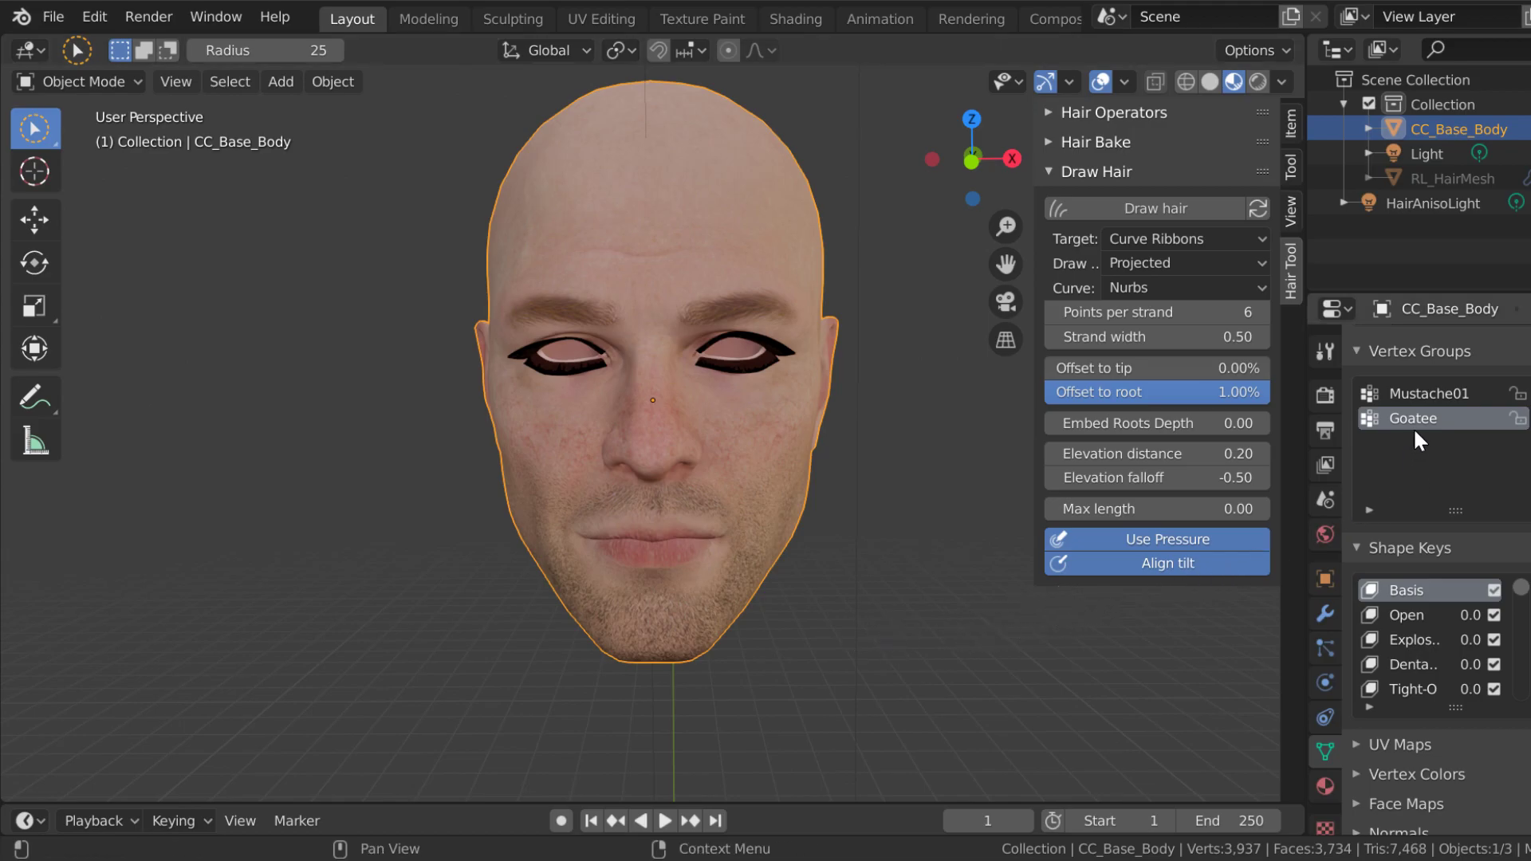
left_click(127, 83)
left_click(120, 129)
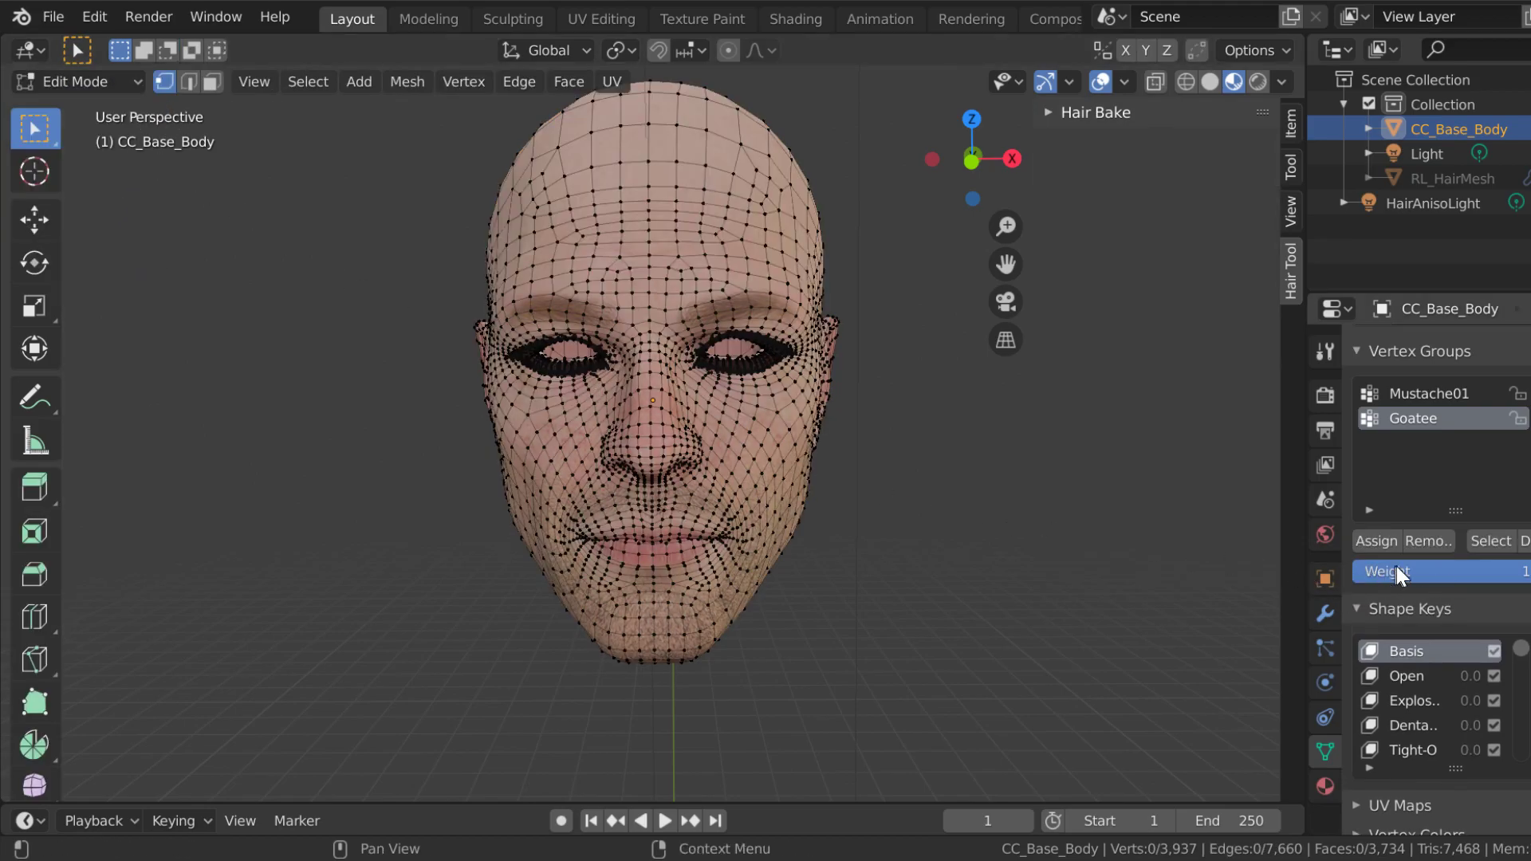
left_click(1481, 539)
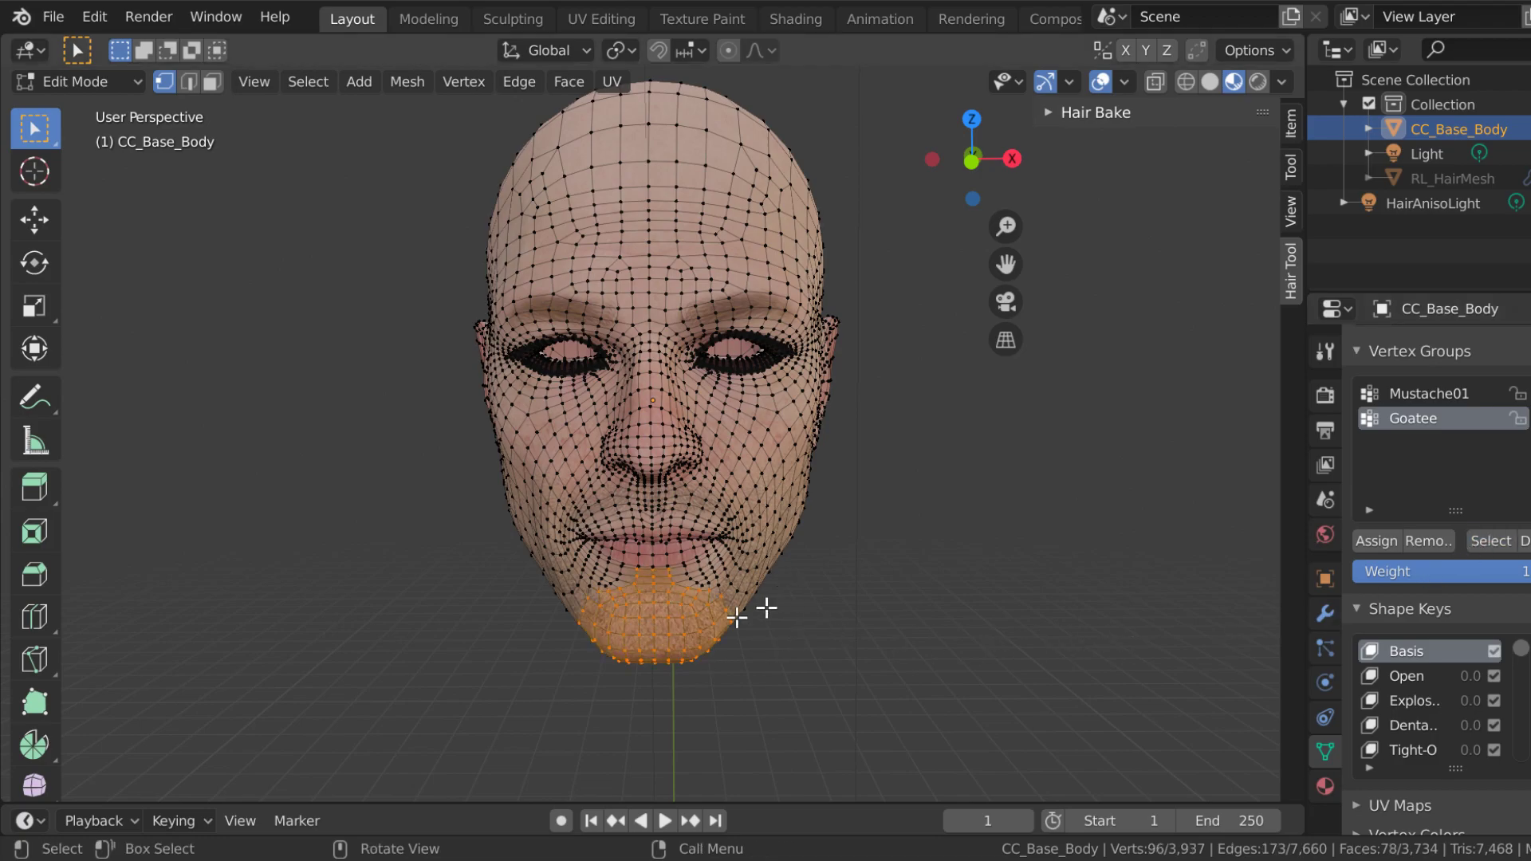
left_click(1523, 541)
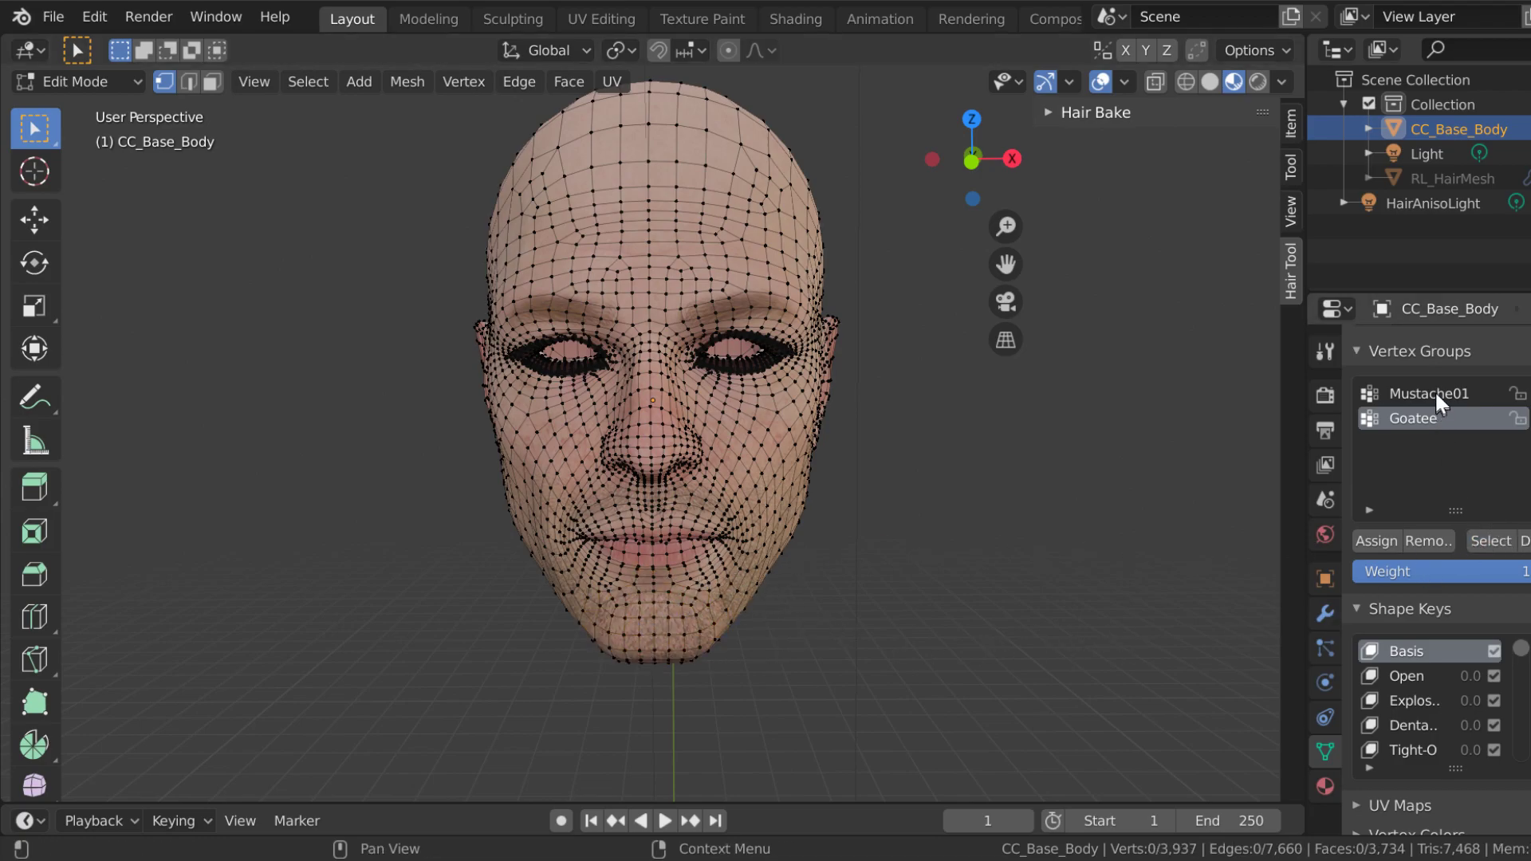
- Select the Mustache01 vertex group's vertices to check their coverage, deselect them, and return to Object Mode
left_click(1434, 391)
left_click(1492, 540)
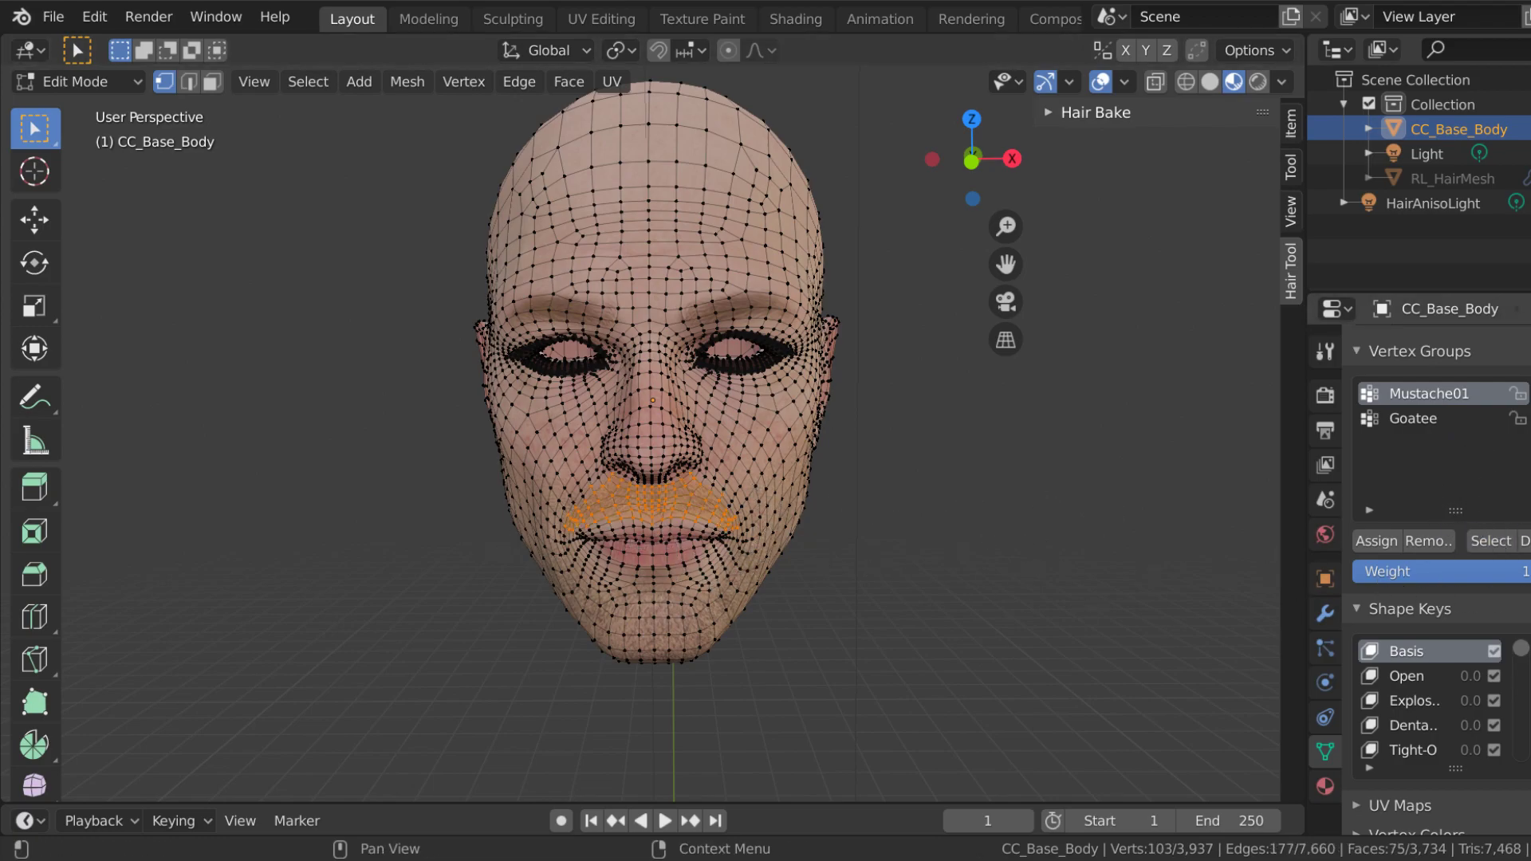
left_click(1524, 541)
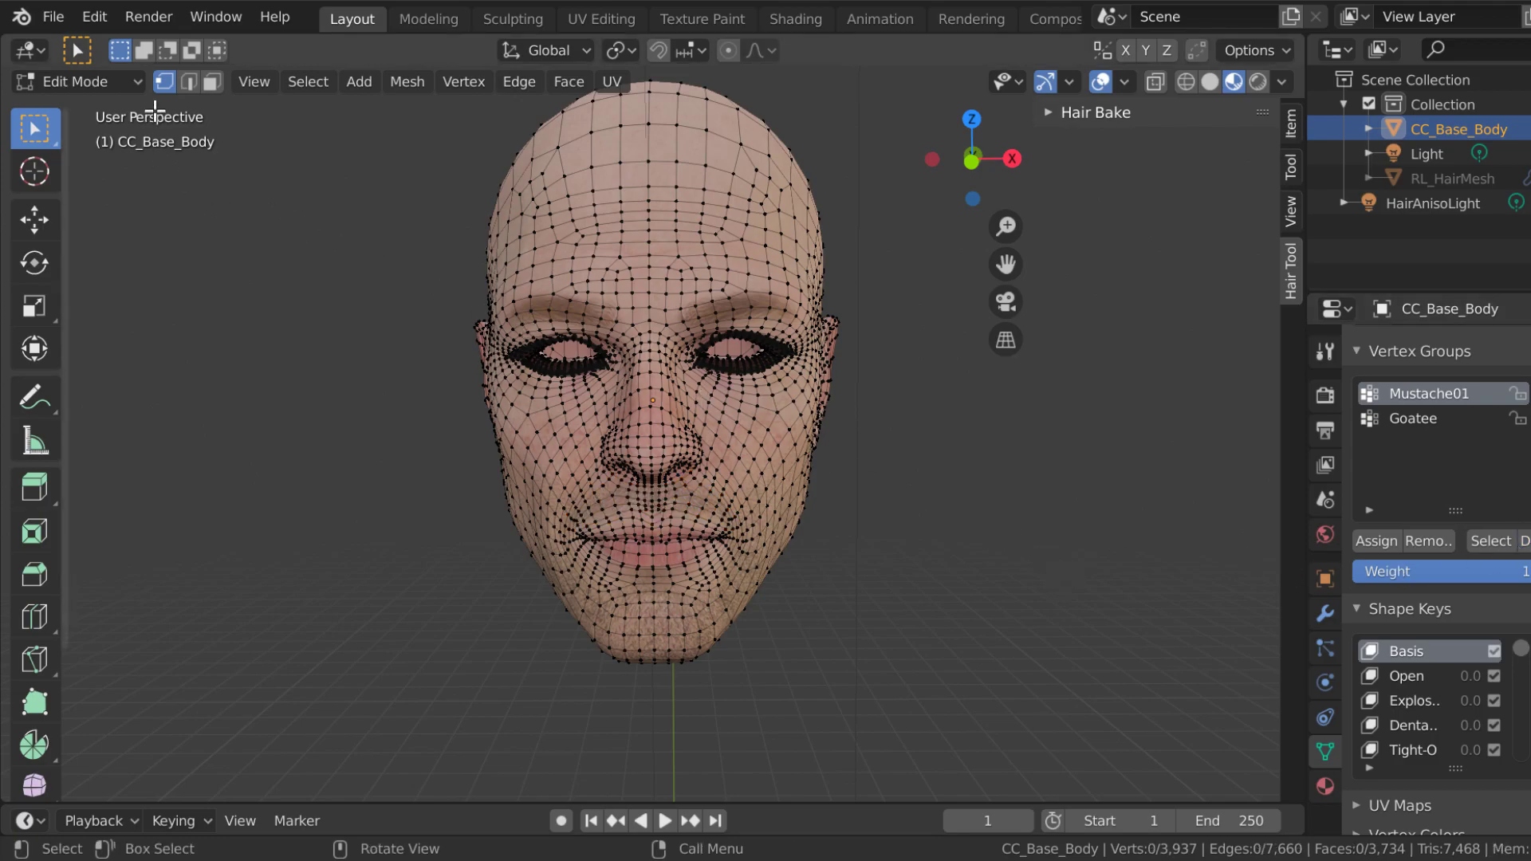
left_click(104, 83)
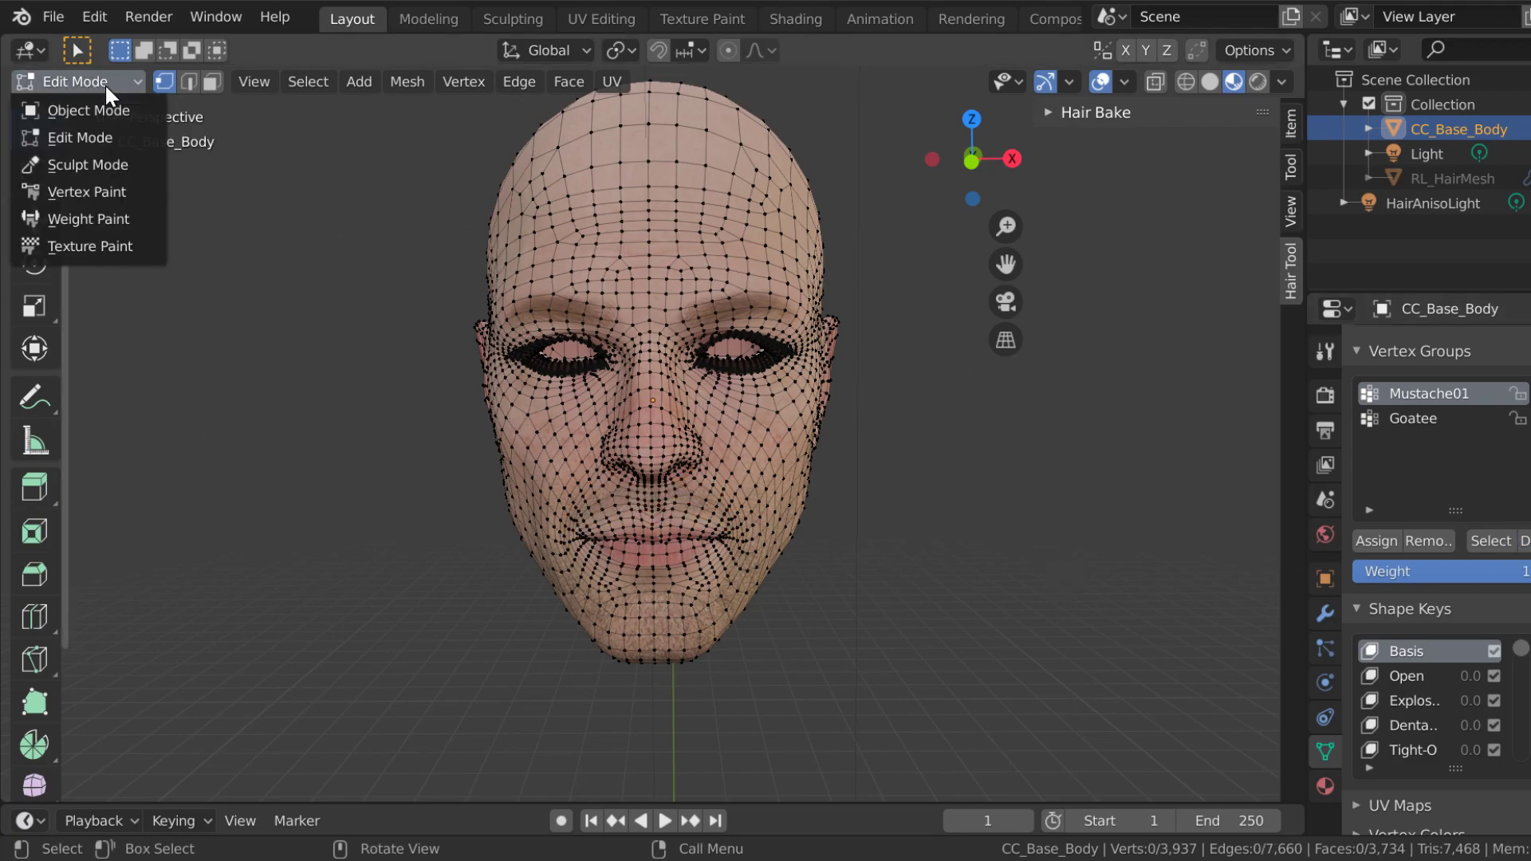
left_click(106, 105)
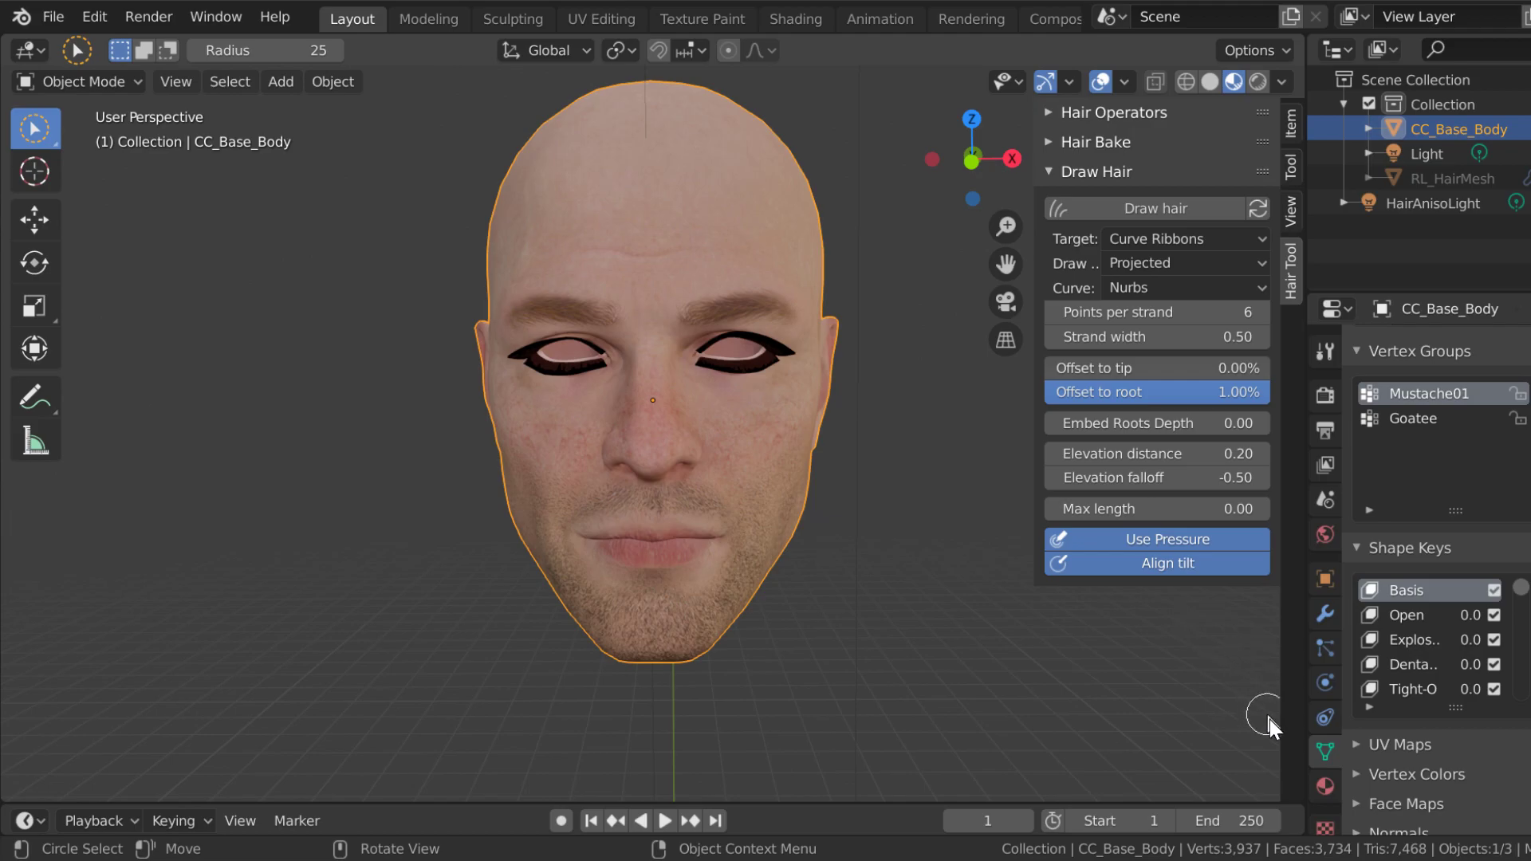
- Add a Hair particle system to the head and limit its density to the Mustache01 vertex group
left_click(1325, 647)
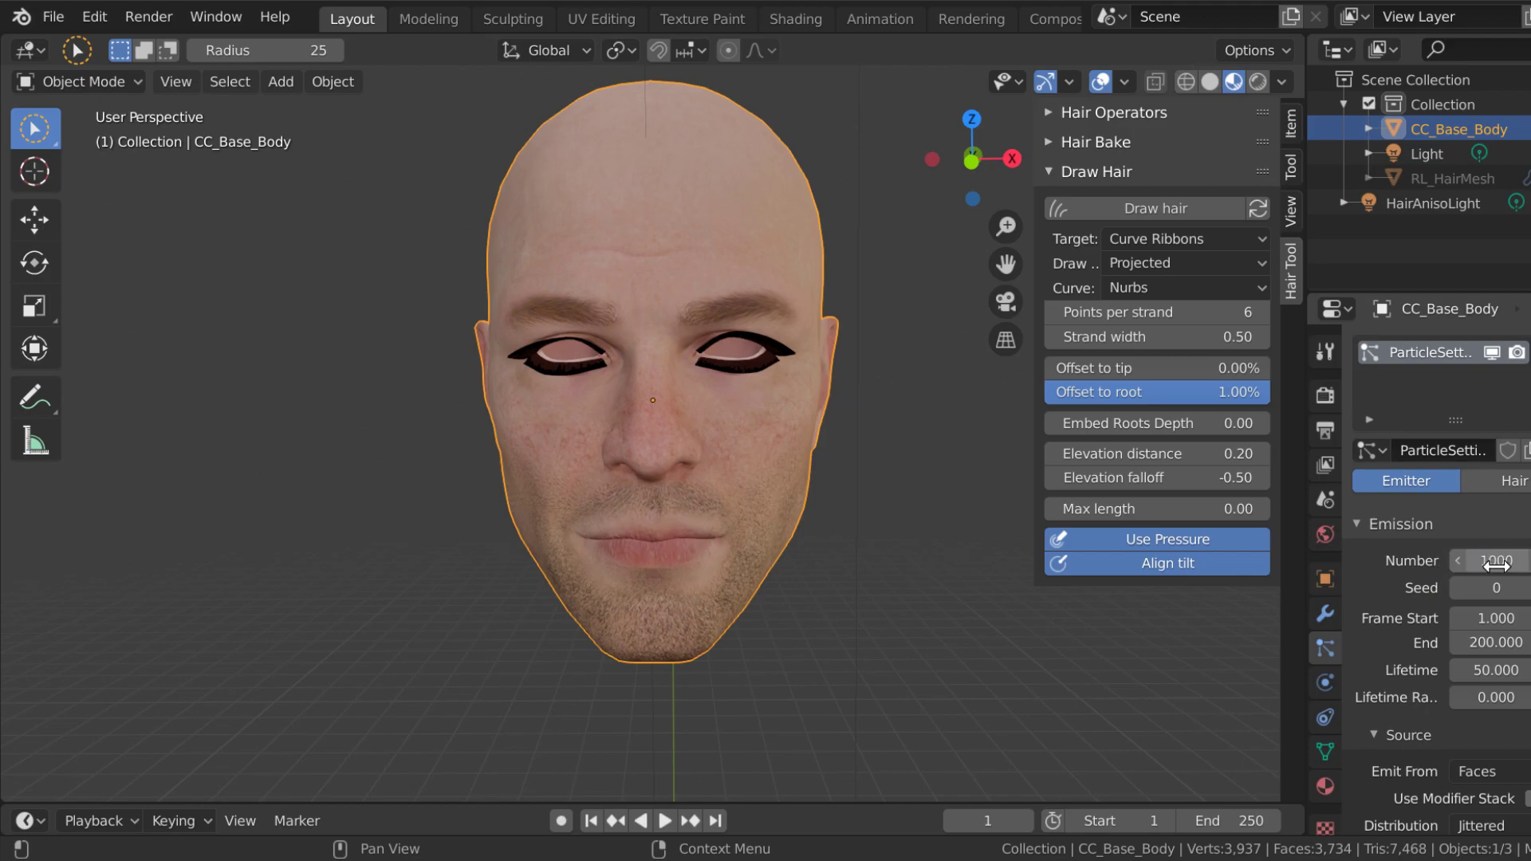
left_click(1515, 481)
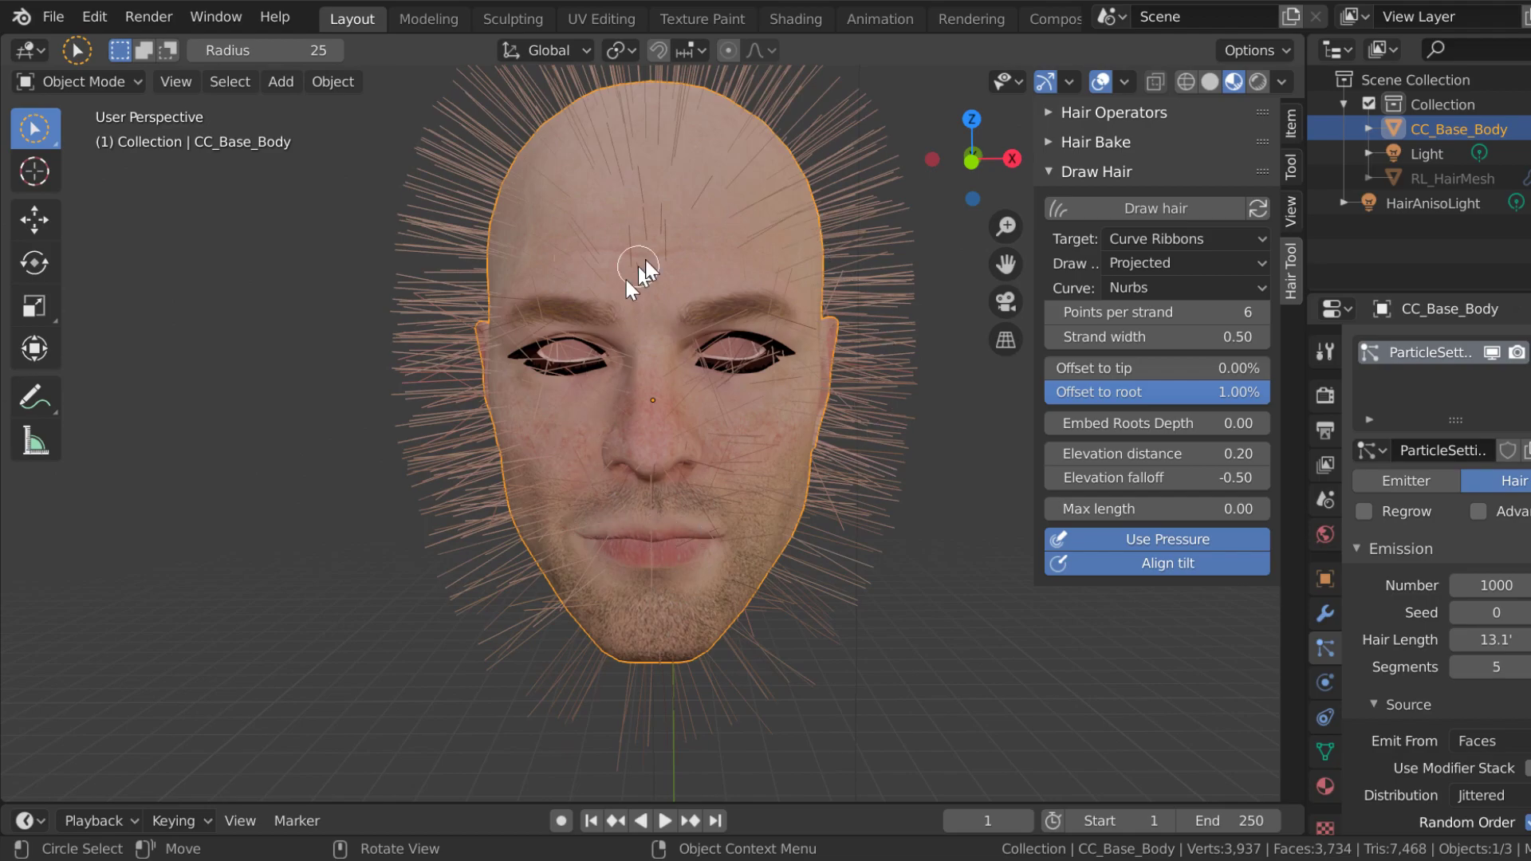
scroll(1416, 606, "down", 6)
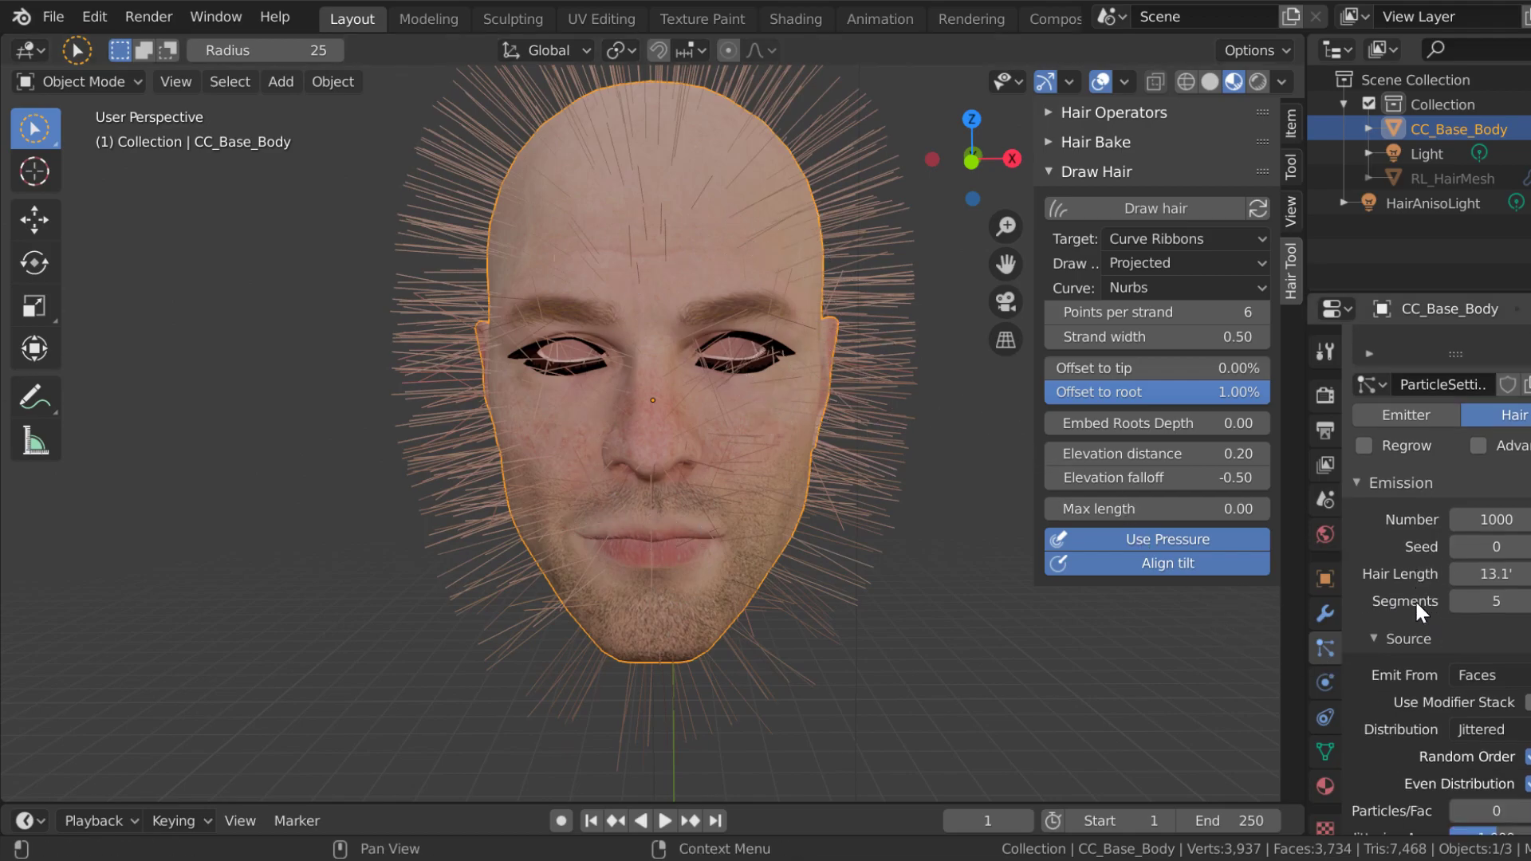
scroll(1415, 600, "down", 15)
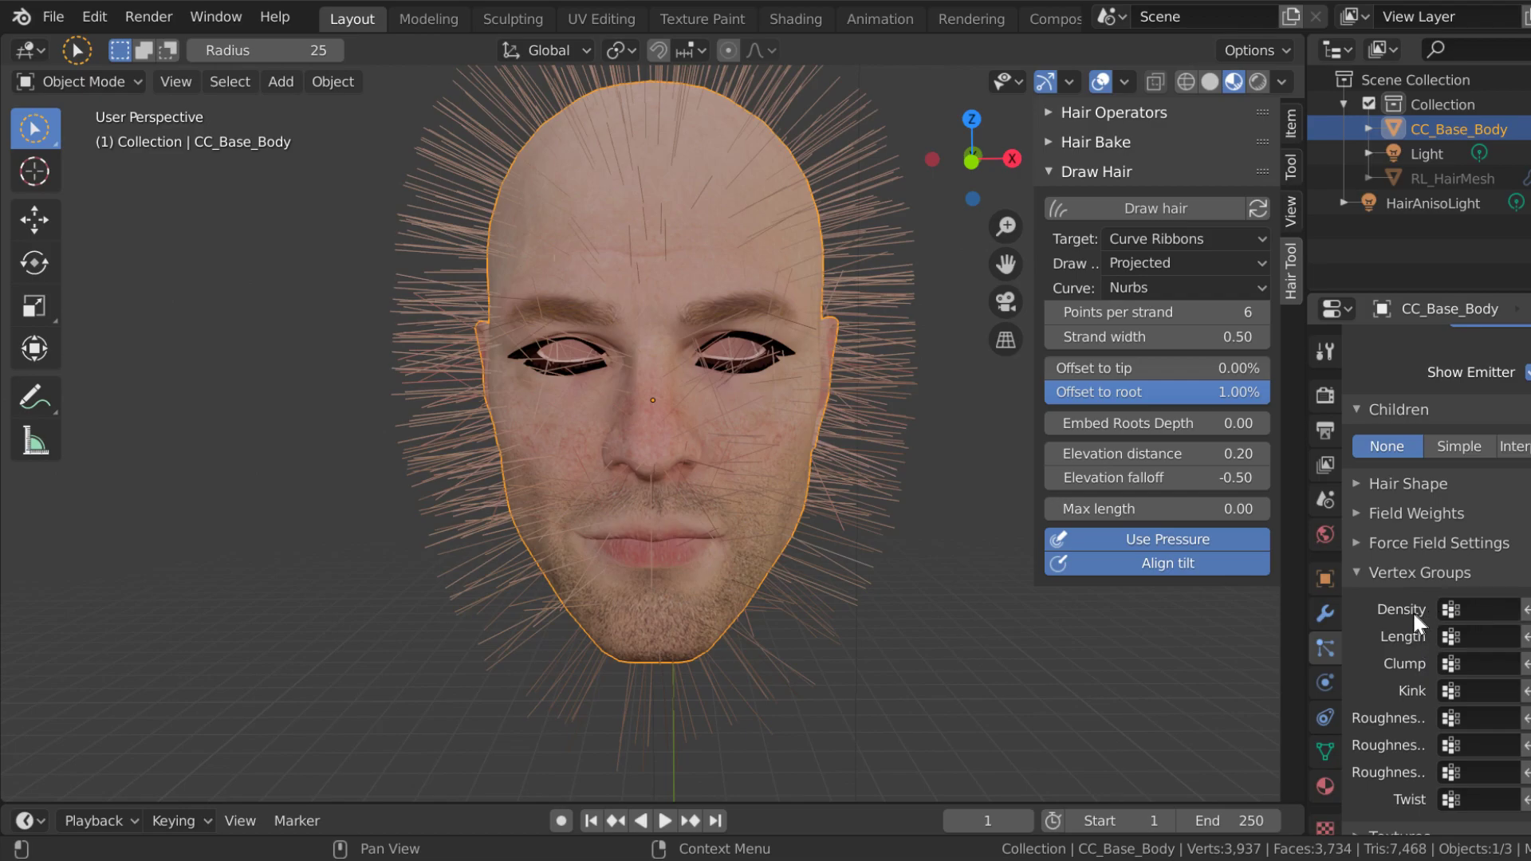
left_click(1475, 606)
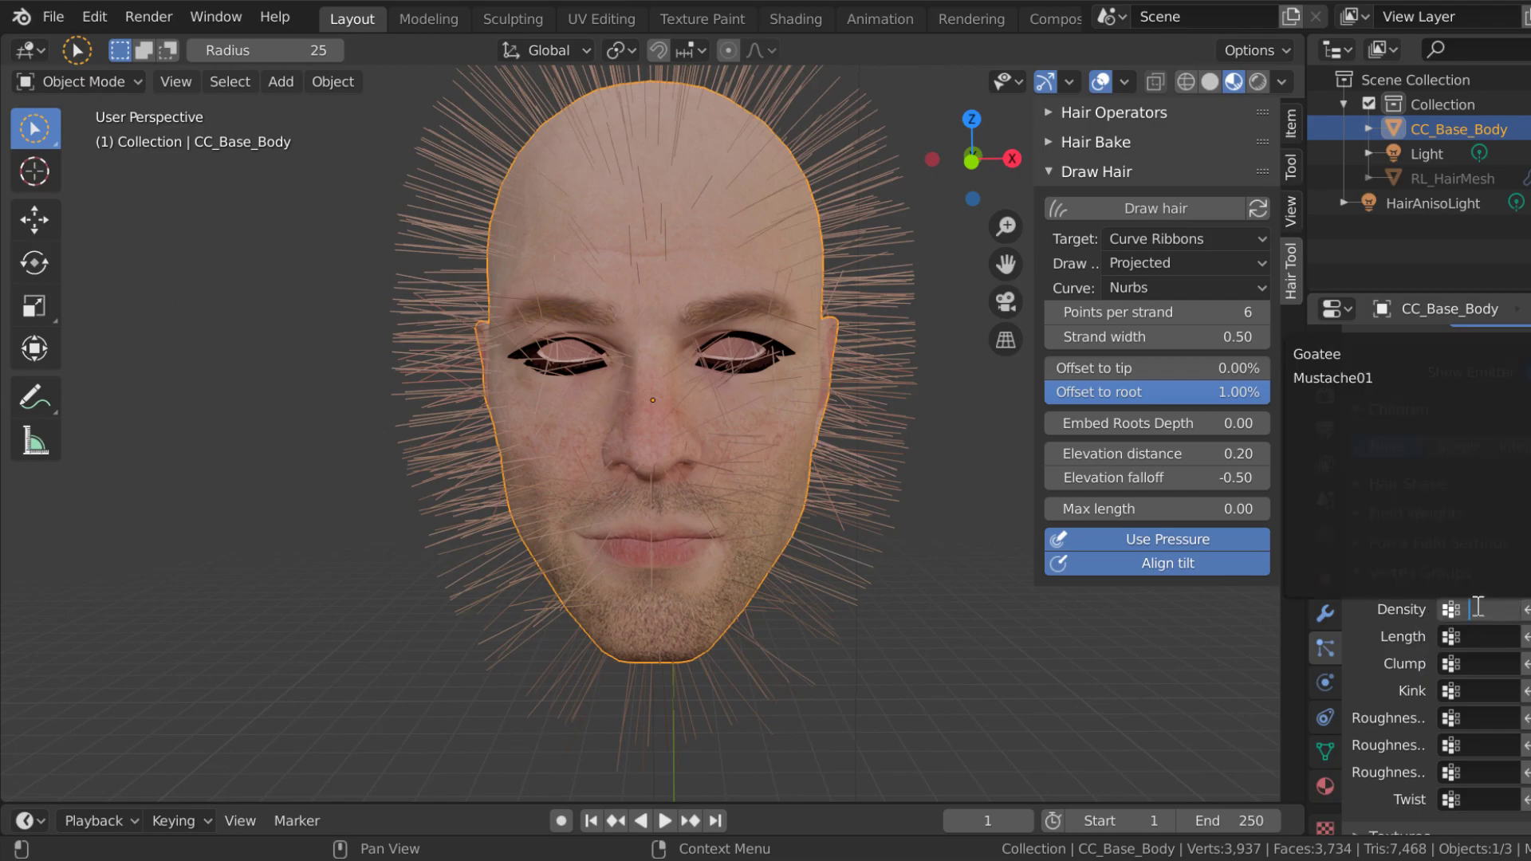
left_click(1330, 378)
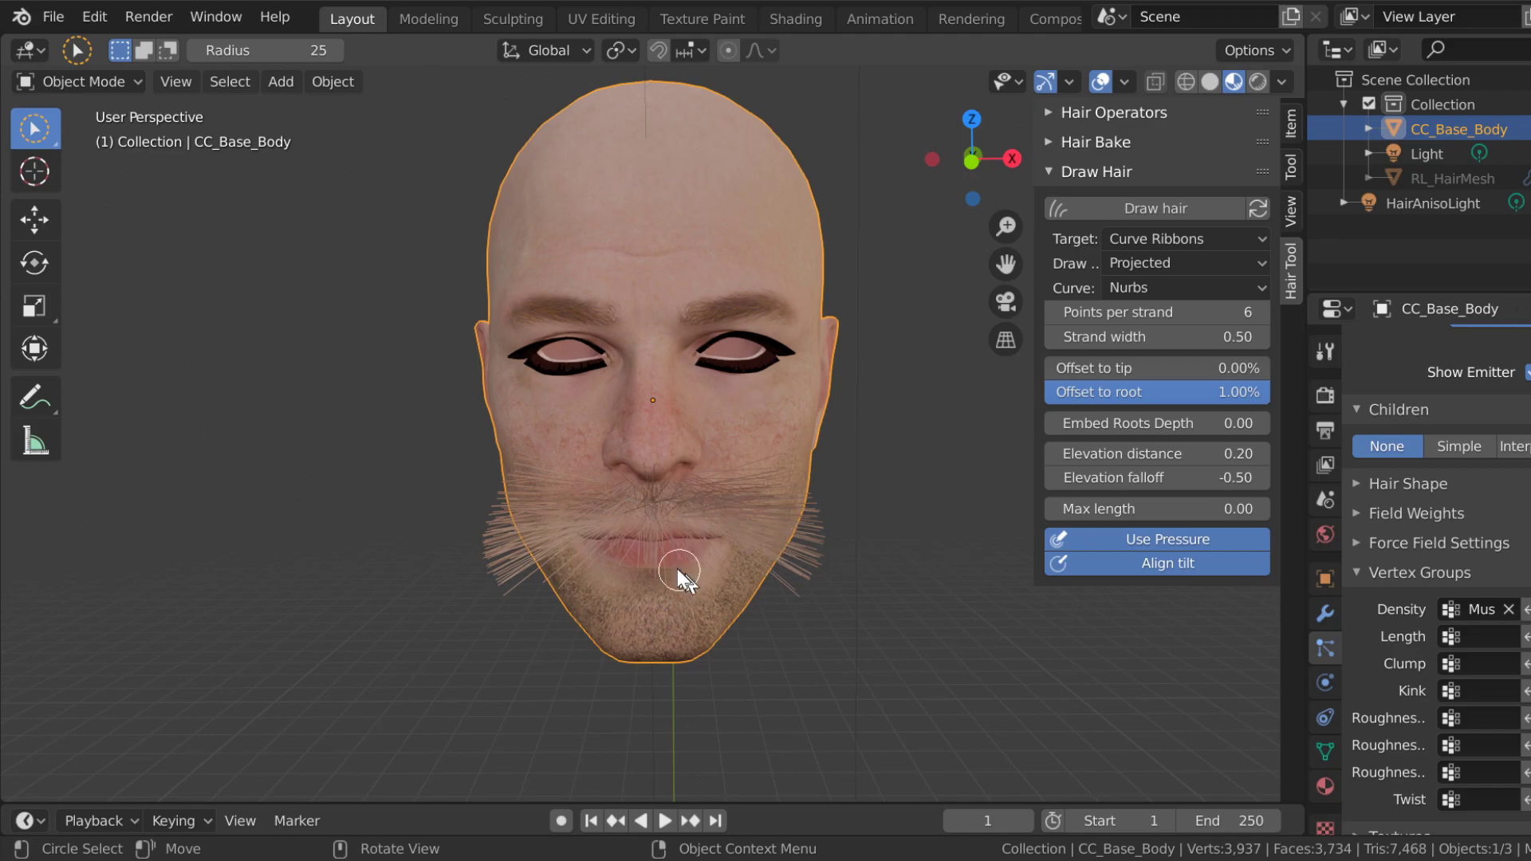
- Reduce the number of emitted mustache hairs to 103
scroll(1354, 542, "up", 5)
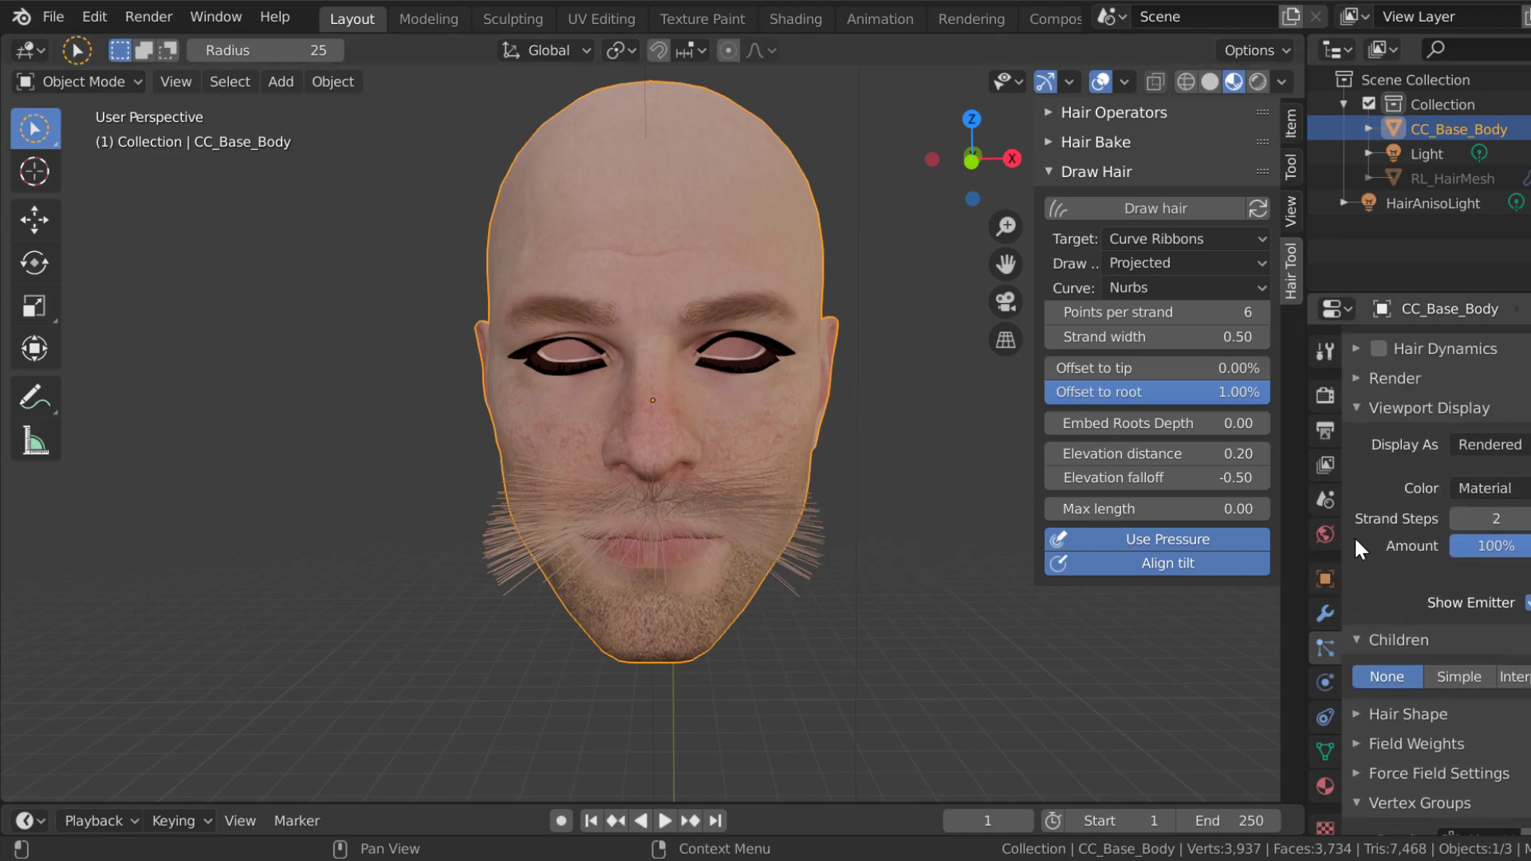
scroll(1355, 541, "up", 5)
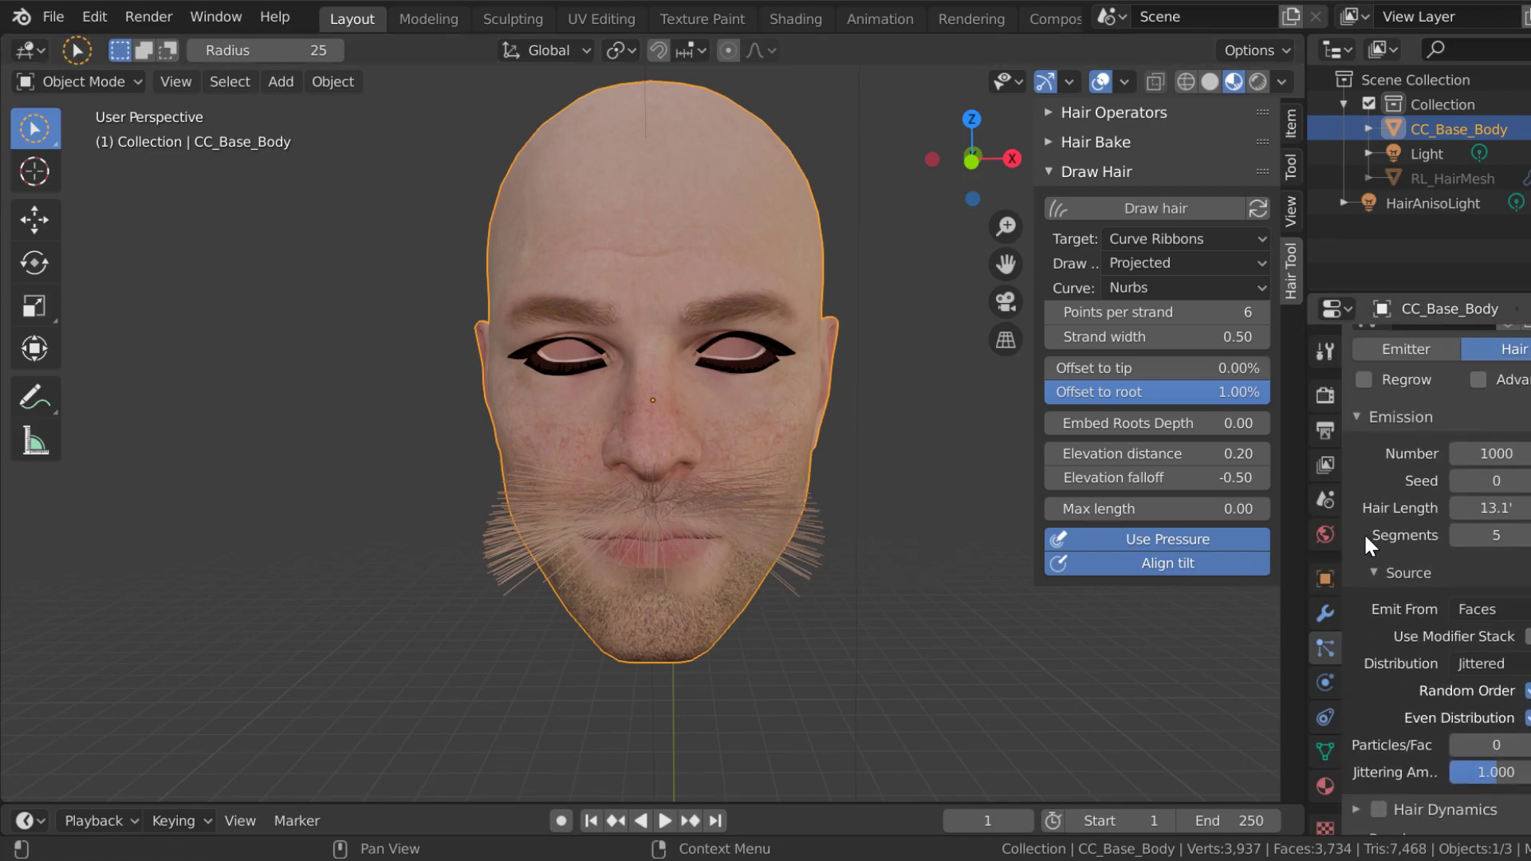
left_click_drag(1496, 453, 1316, 453)
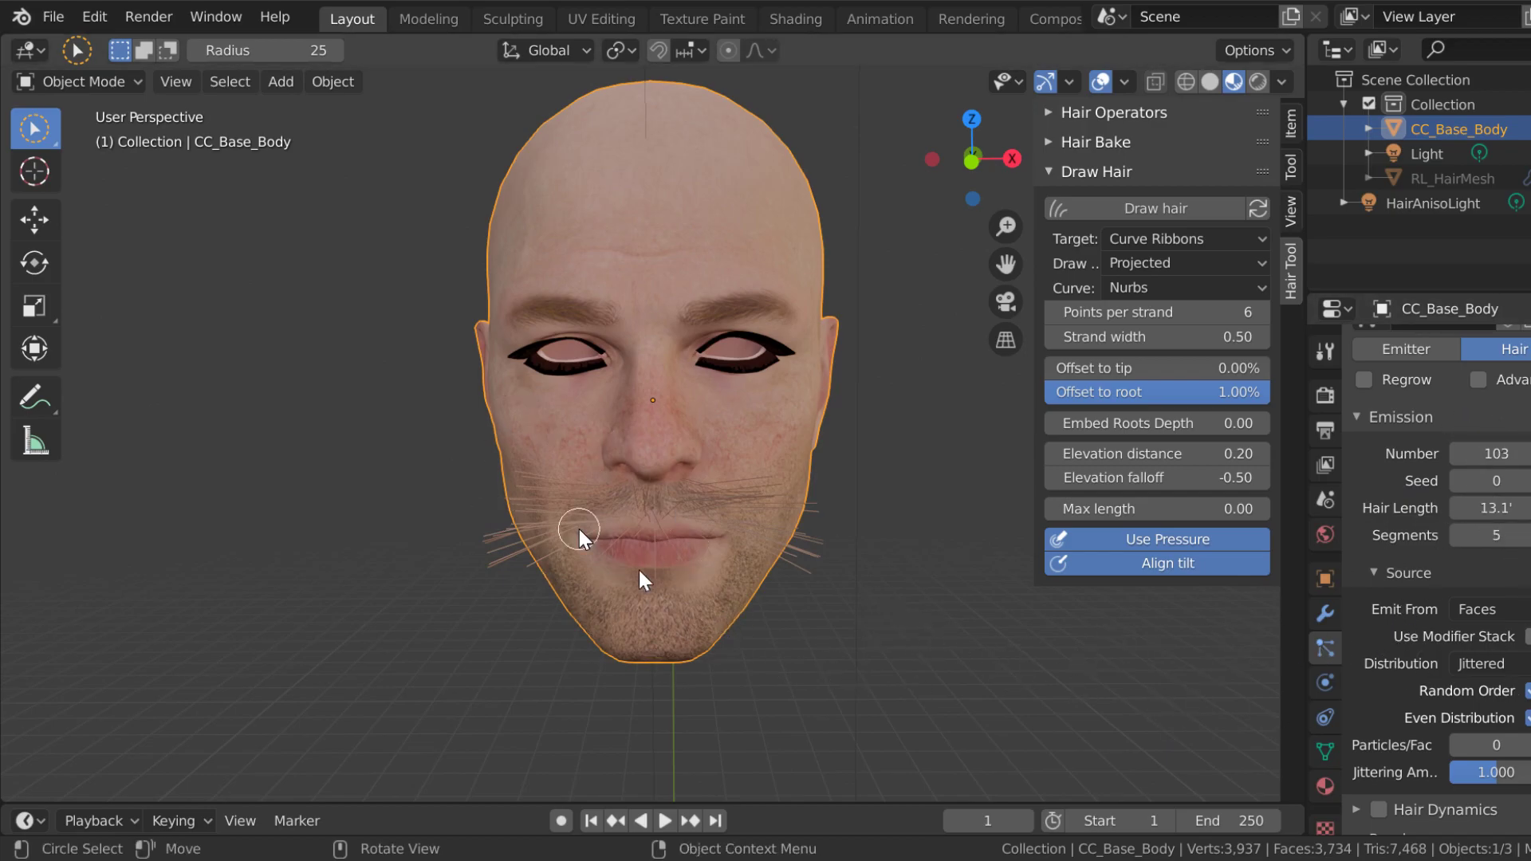
- Enter Particle Edit mode and comb the protruding mustache hairs downward in profile with the Comb brush
left_click(102, 82)
left_click(74, 274)
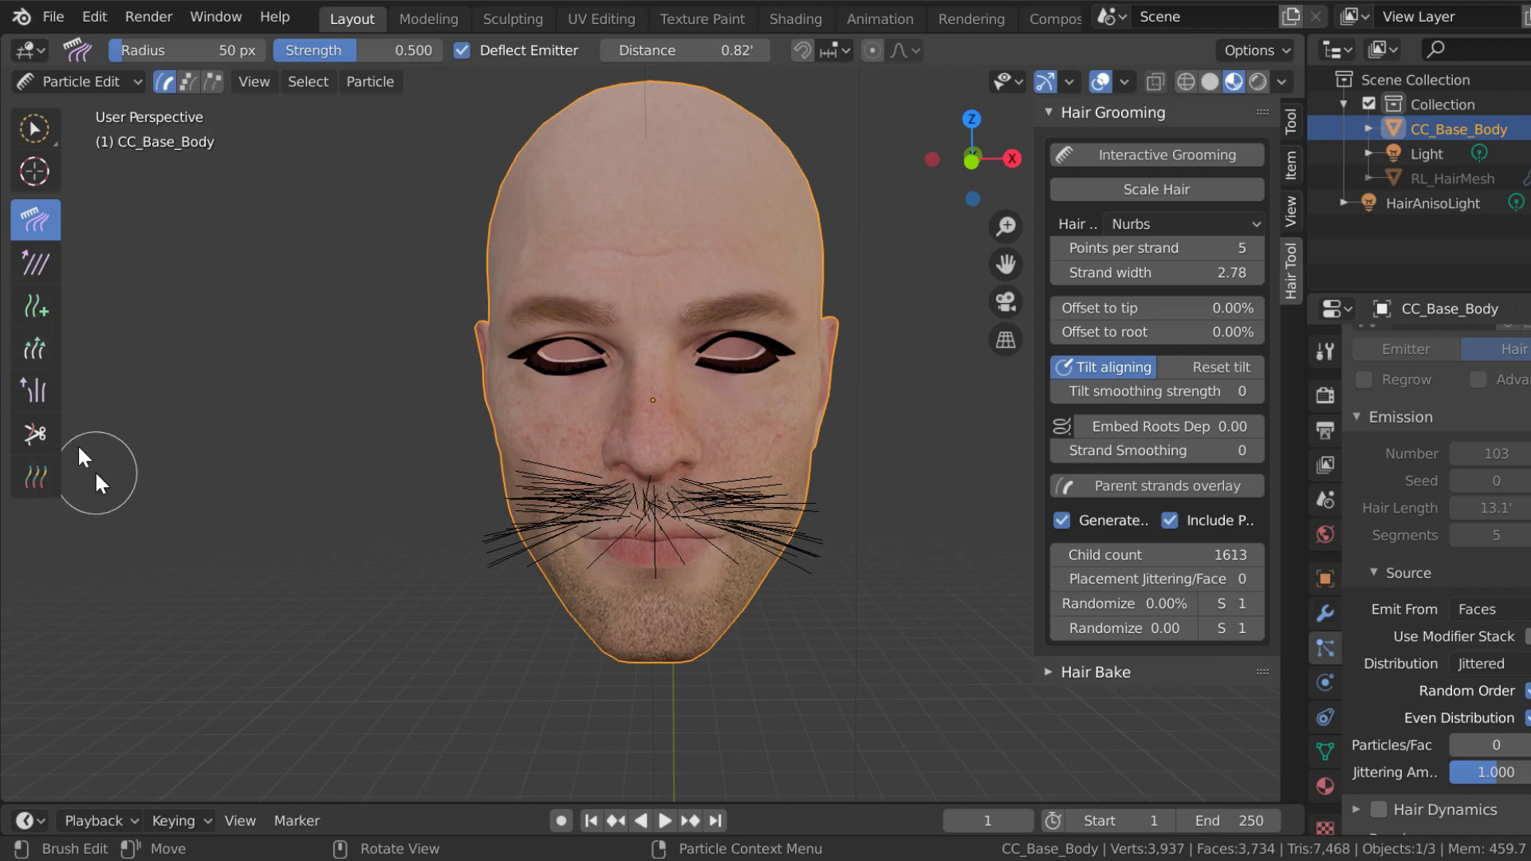
middle_click_drag(896, 624, 678, 618)
left_click_drag(394, 457, 395, 586)
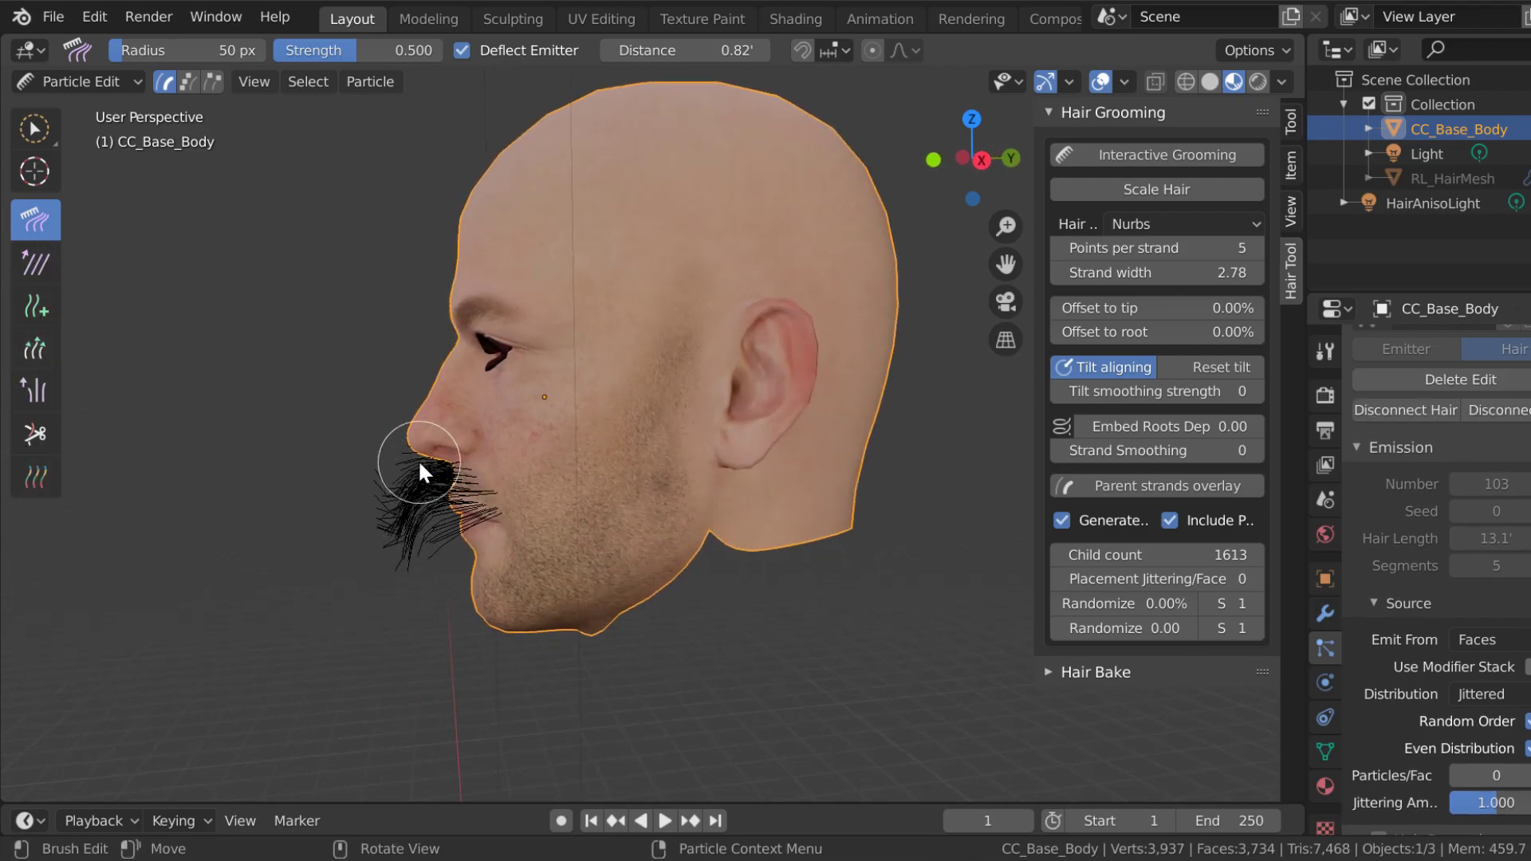
mouse_move(418, 459)
left_mouse_down()
mouse_move(396, 481)
mouse_move(386, 606)
left_mouse_up()
mouse_move(410, 454)
left_mouse_down()
mouse_move(395, 495)
mouse_move(400, 580)
left_mouse_up()
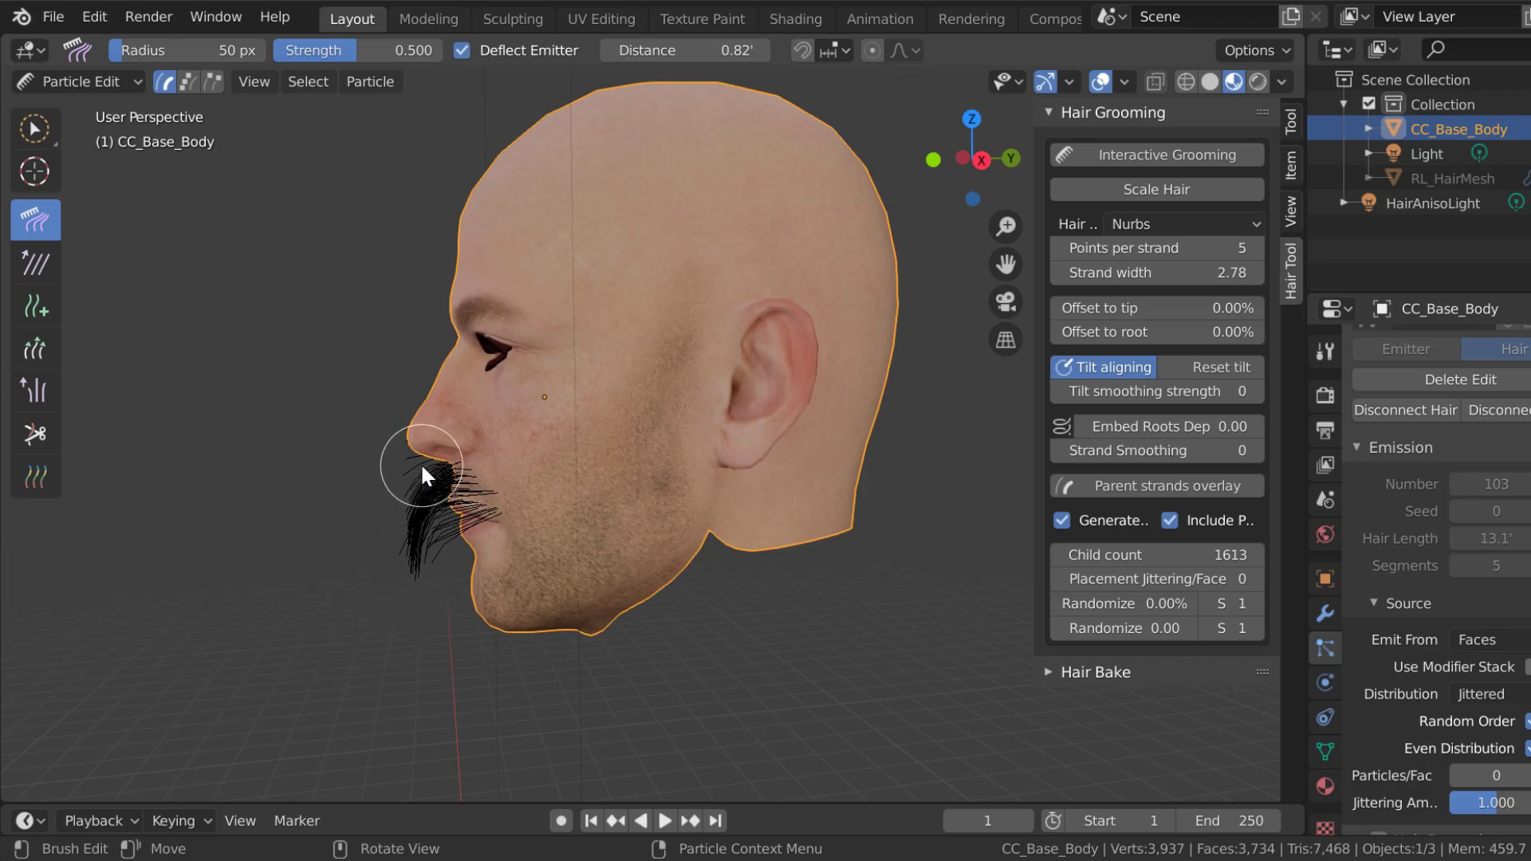
left_click_drag(423, 472, 424, 561)
left_click_drag(405, 499, 414, 602)
left_click_drag(427, 496, 416, 573)
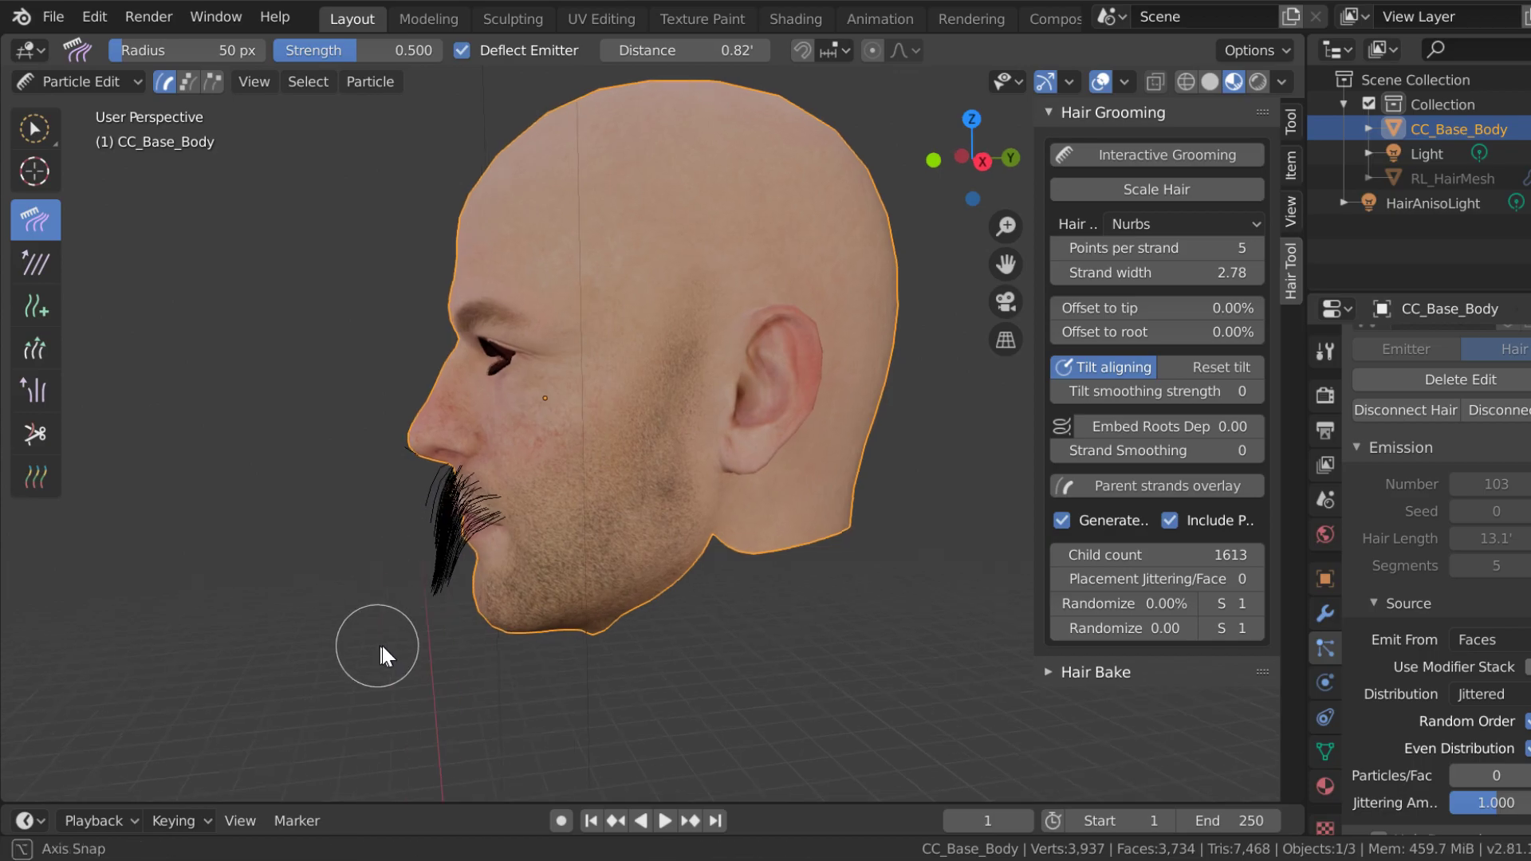
- Comb the outer mustache strands on both sides of the mouth downward along the cheeks
middle_click_drag(381, 646, 527, 636)
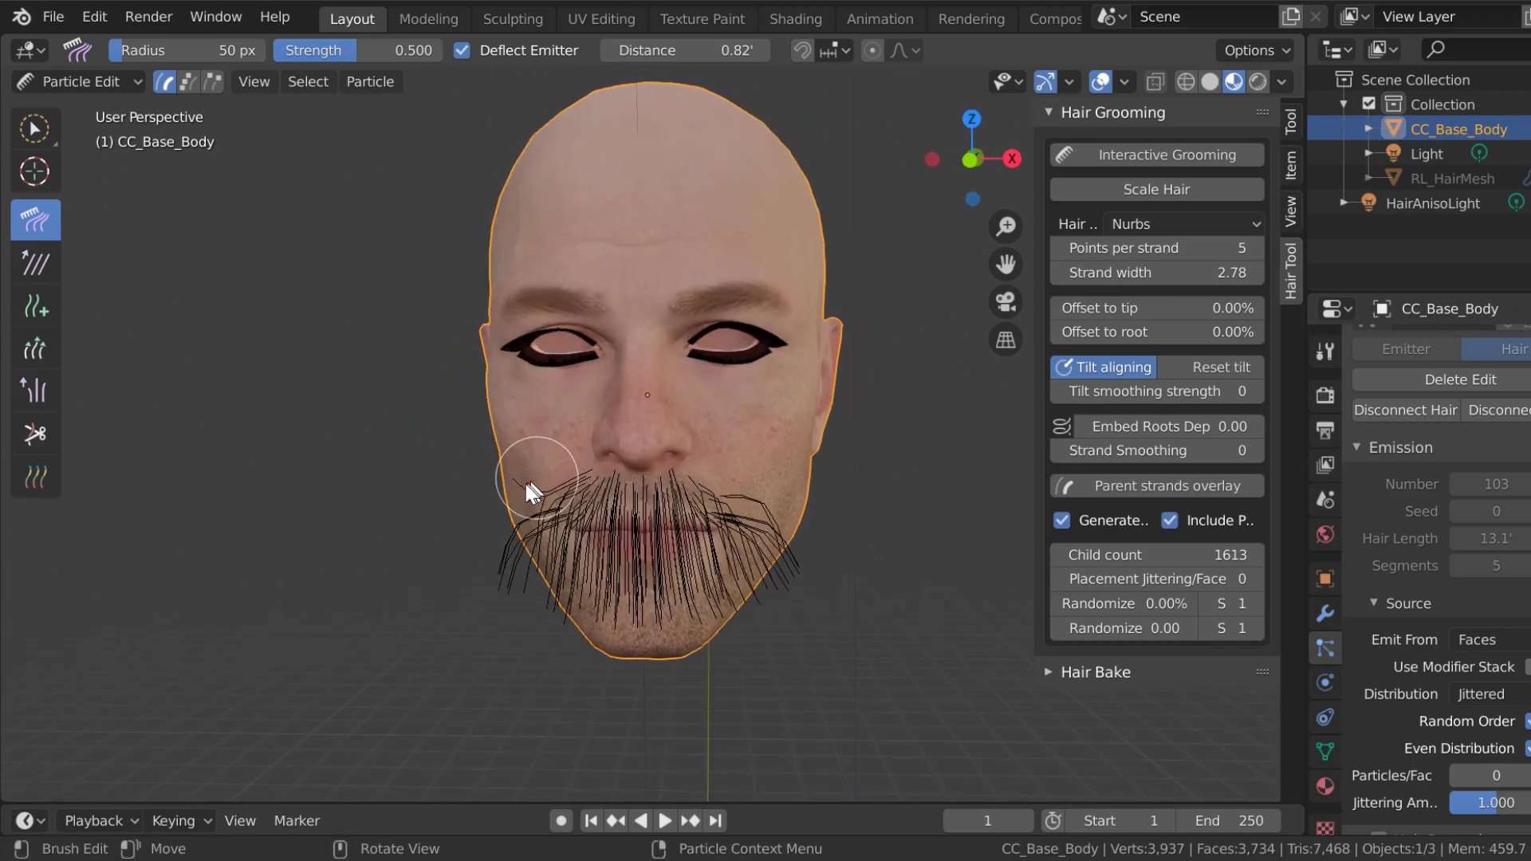
left_click_drag(516, 476, 514, 553)
middle_click_drag(399, 667, 579, 680)
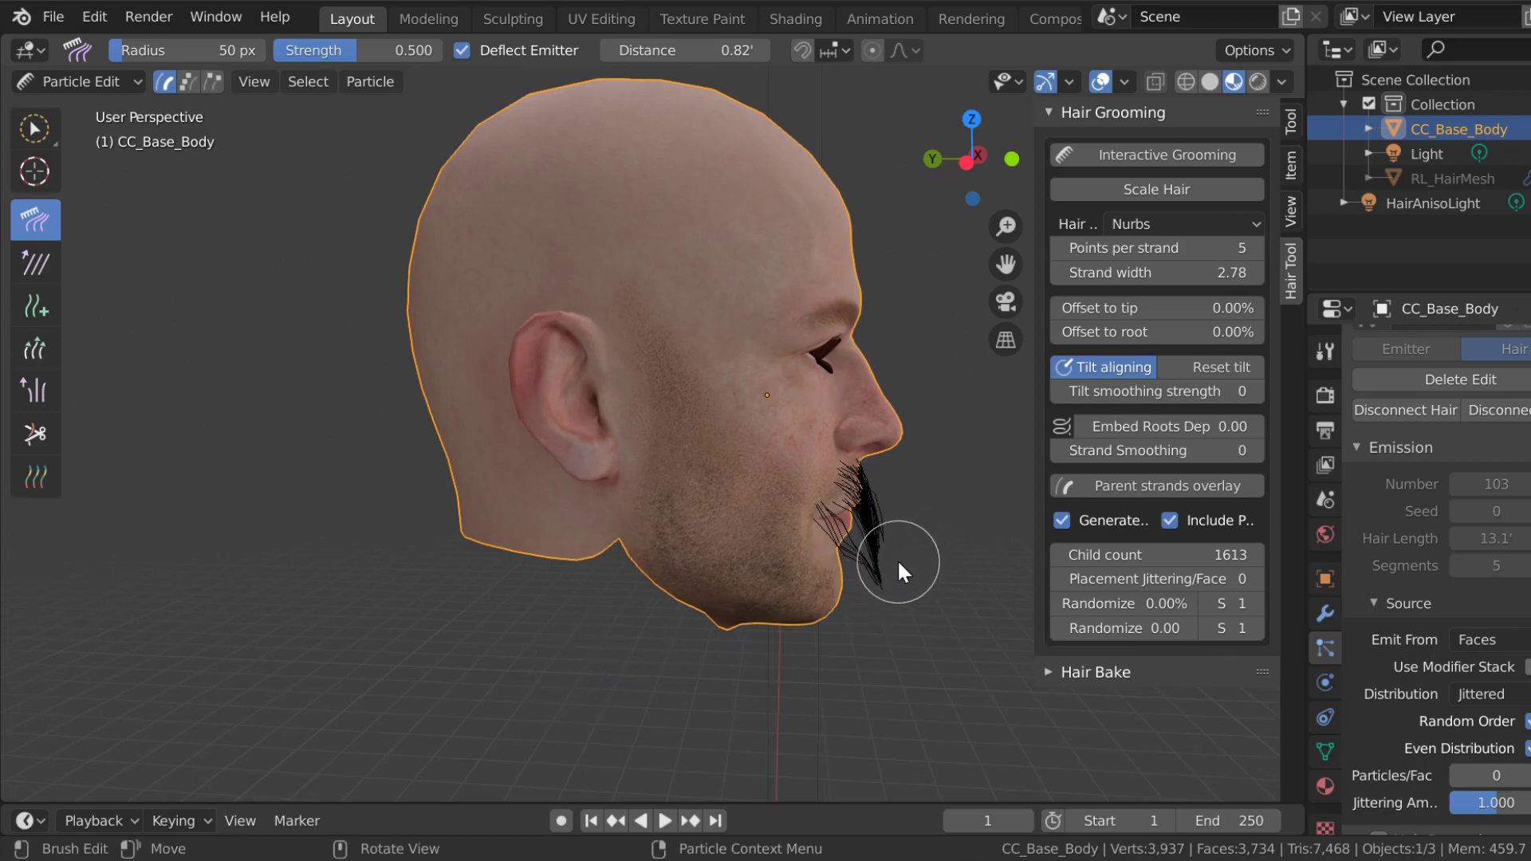
middle_click_drag(887, 662, 727, 626)
mouse_move(767, 491)
left_mouse_down()
mouse_move(794, 565)
mouse_move(774, 484)
mouse_move(801, 550)
left_mouse_up()
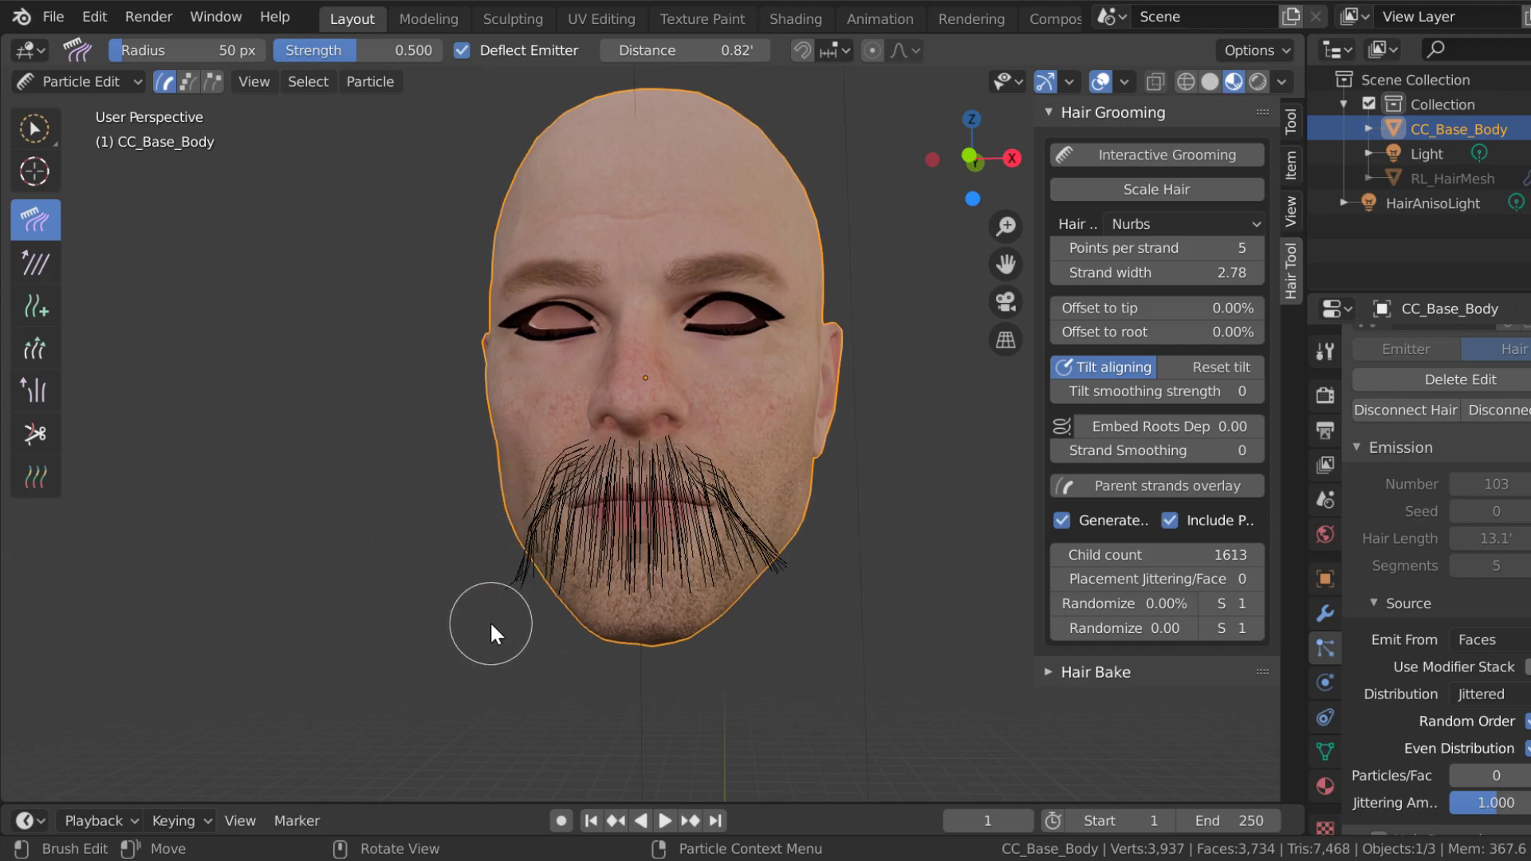
- Trim the mustache's lower ends with the Cut brush, clearing the hair over the lips and chin
left_click(34, 433)
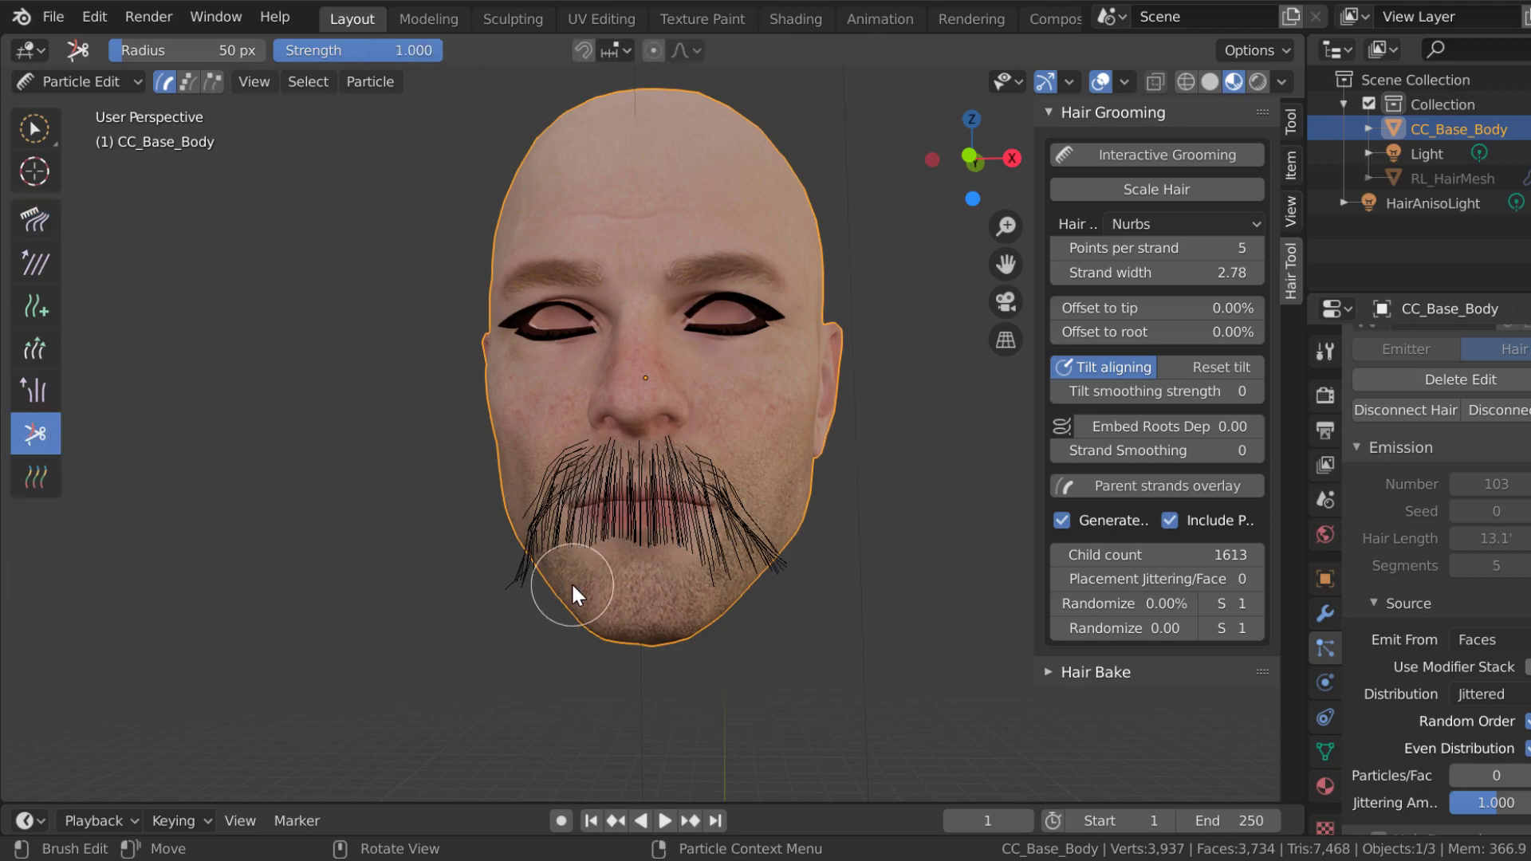
mouse_move(548, 581)
left_mouse_down()
mouse_move(633, 561)
mouse_move(766, 577)
left_mouse_up()
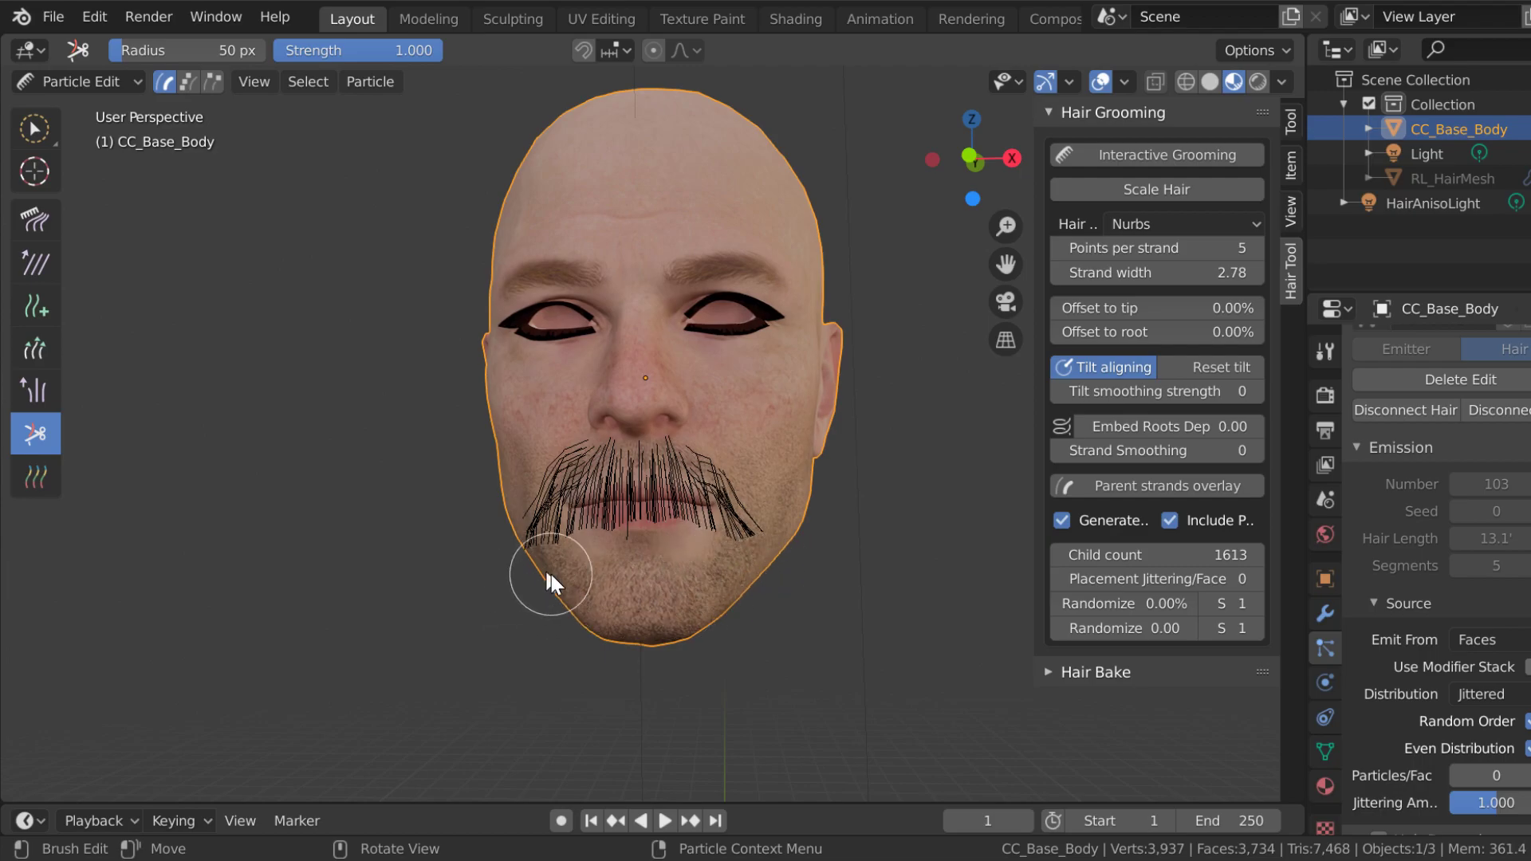
left_click_drag(548, 566, 608, 547)
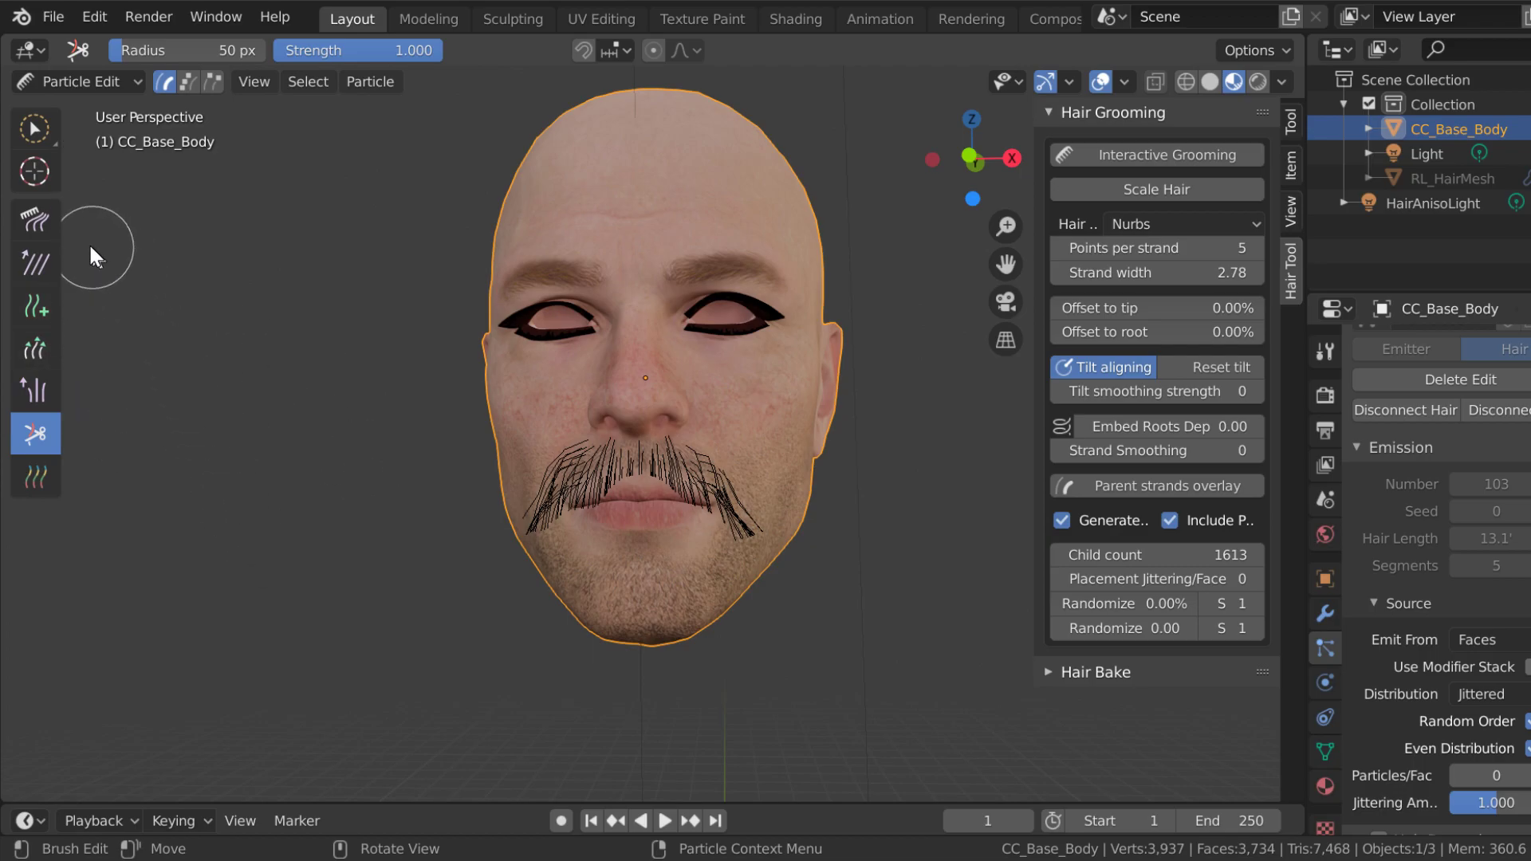
- Refine the trimmed mustache with the Comb brush, working from the front and both profiles
left_click(32, 226)
mouse_move(401, 593)
middle_mouse_down()
mouse_move(519, 623)
mouse_move(558, 615)
mouse_move(242, 618)
mouse_move(567, 611)
mouse_move(417, 615)
middle_mouse_up()
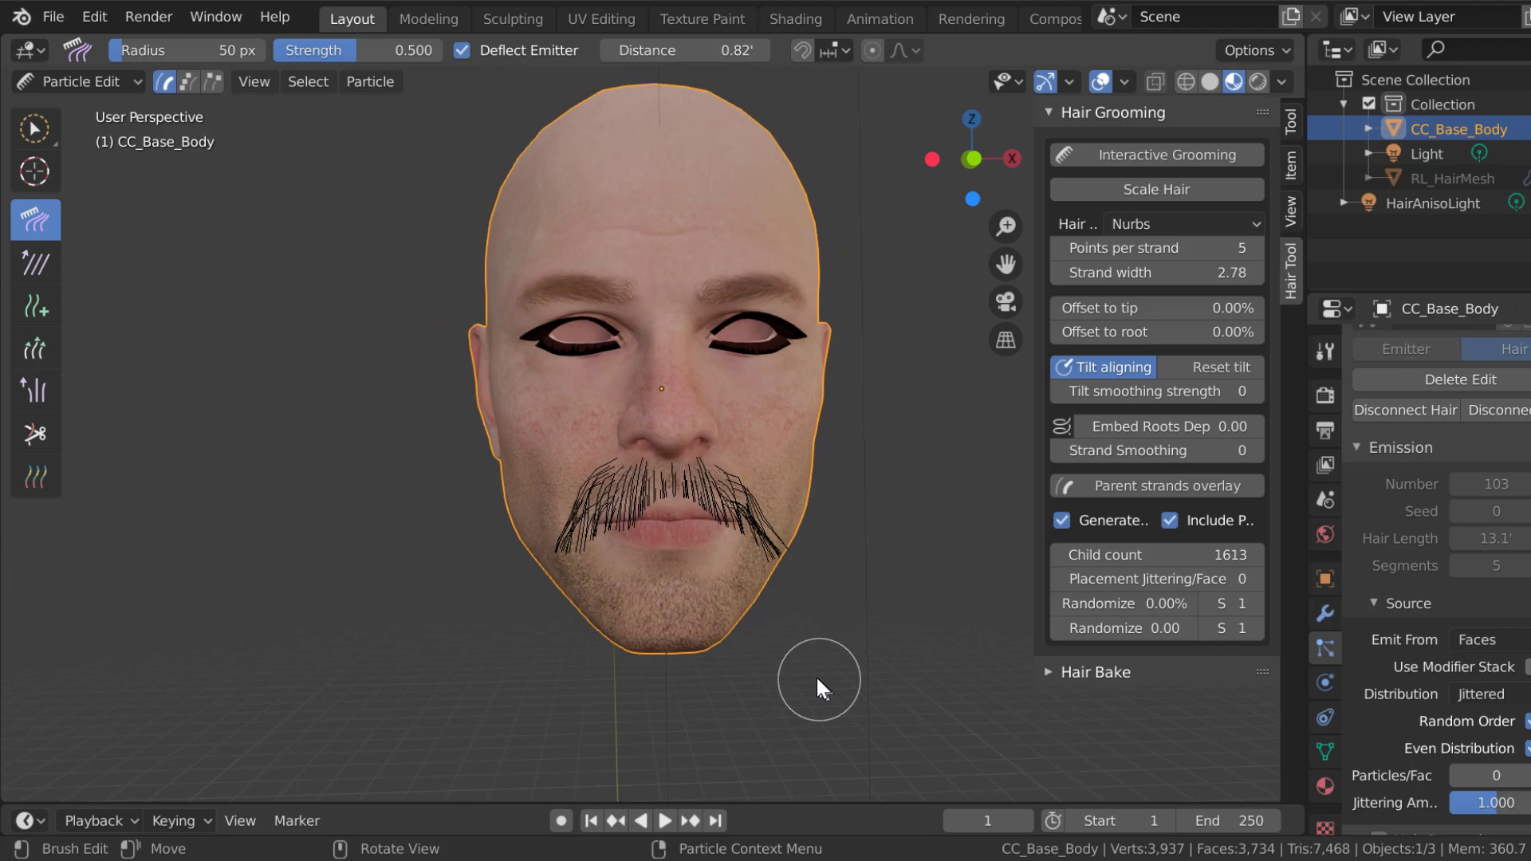
middle_click_drag(816, 676, 926, 586)
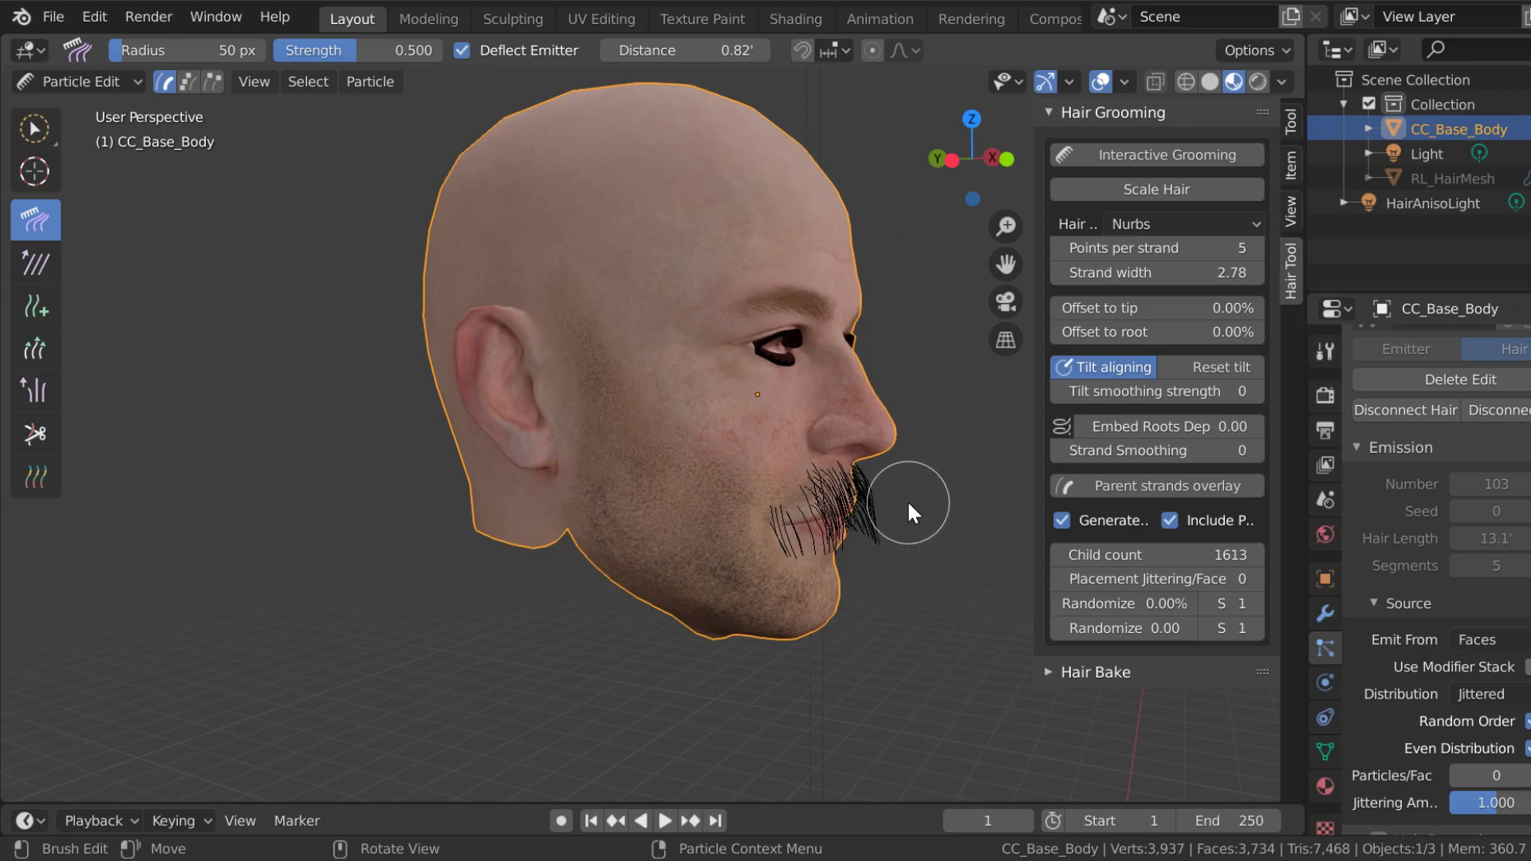
middle_click_drag(886, 646, 481, 674)
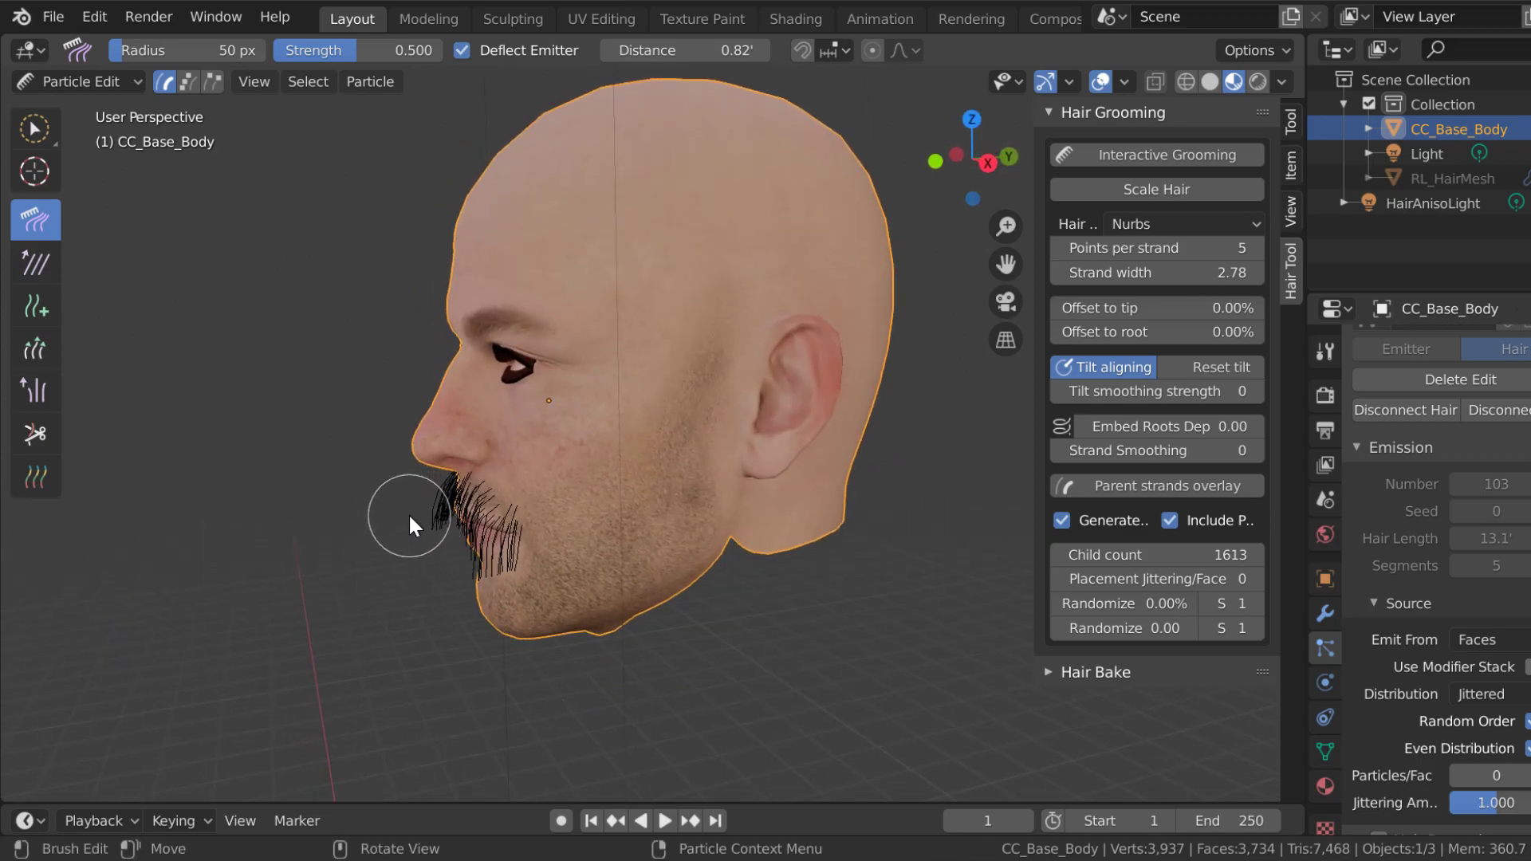
middle_click_drag(344, 674, 492, 659)
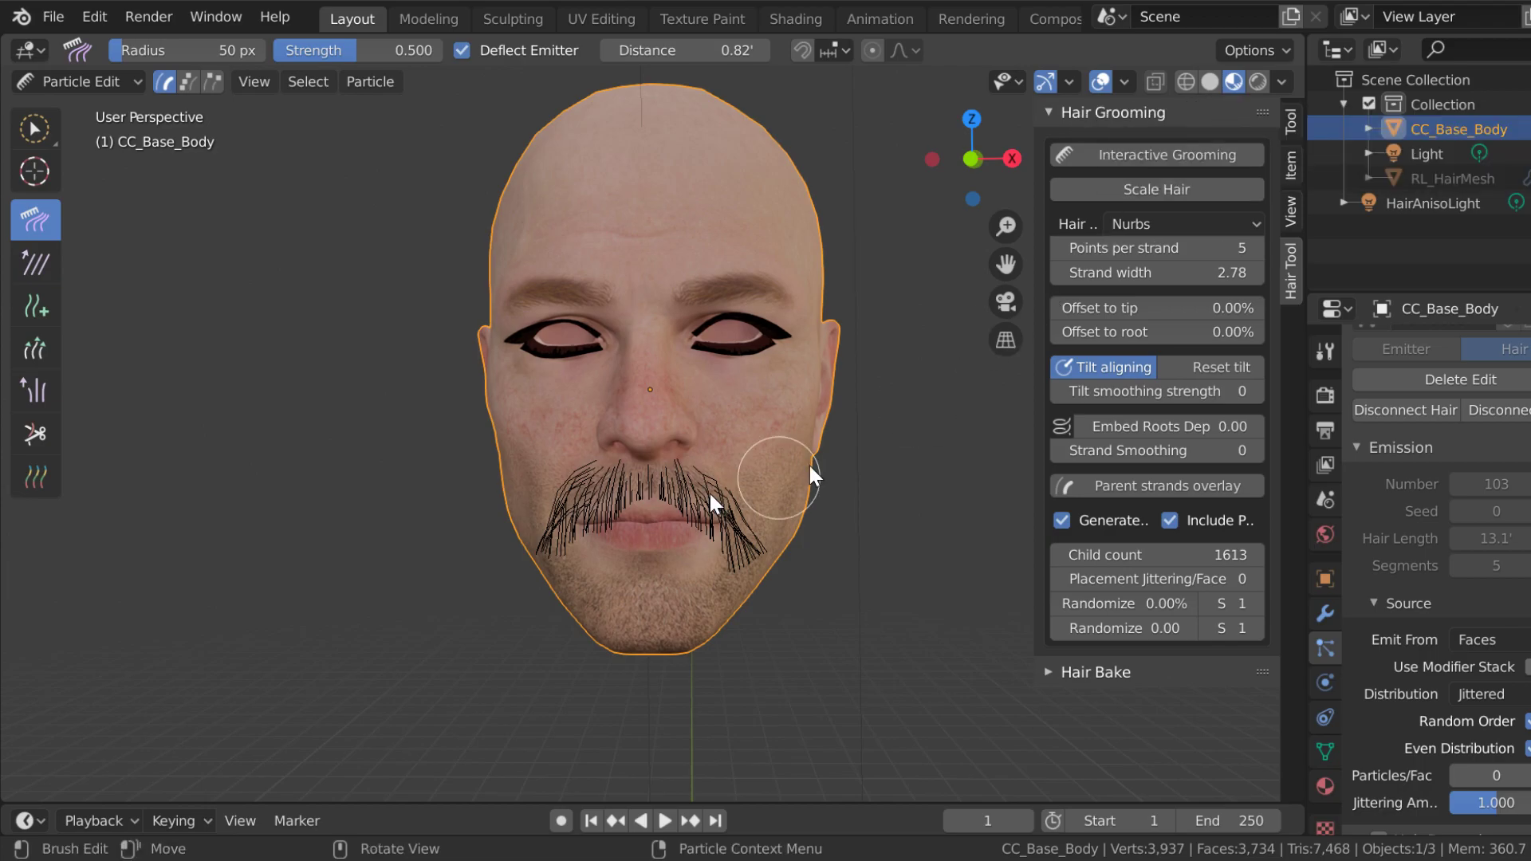
- Enable Interactive Grooming to generate curve hair ribbons from the mustache particles
left_click(1160, 148)
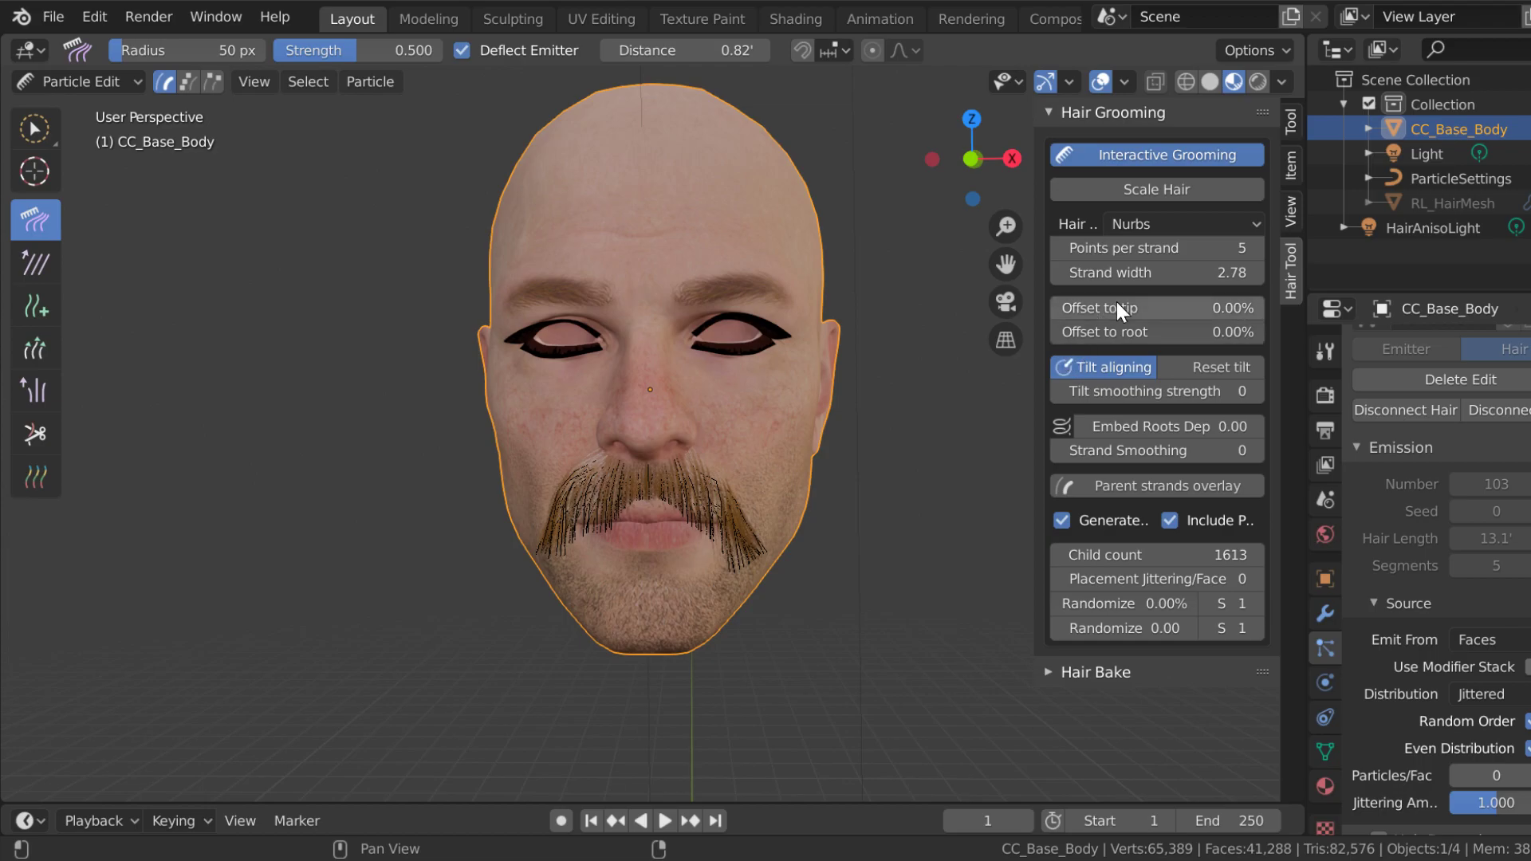
- Set the strand width of the mustache's hair ribbons to 2.81
left_click_drag(1156, 272, 1161, 272)
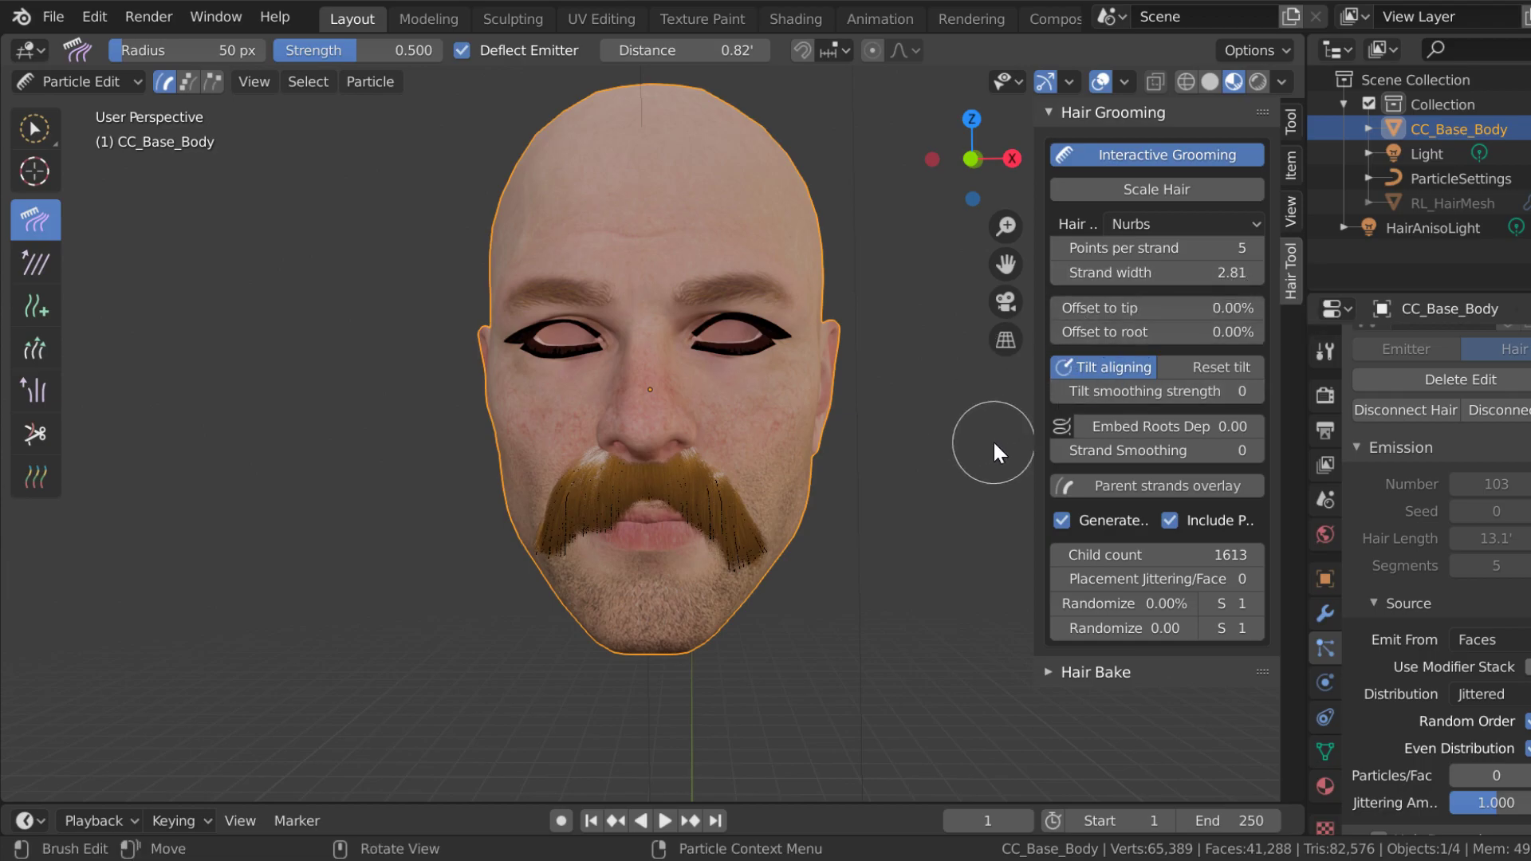
scroll(912, 501, "up", 1)
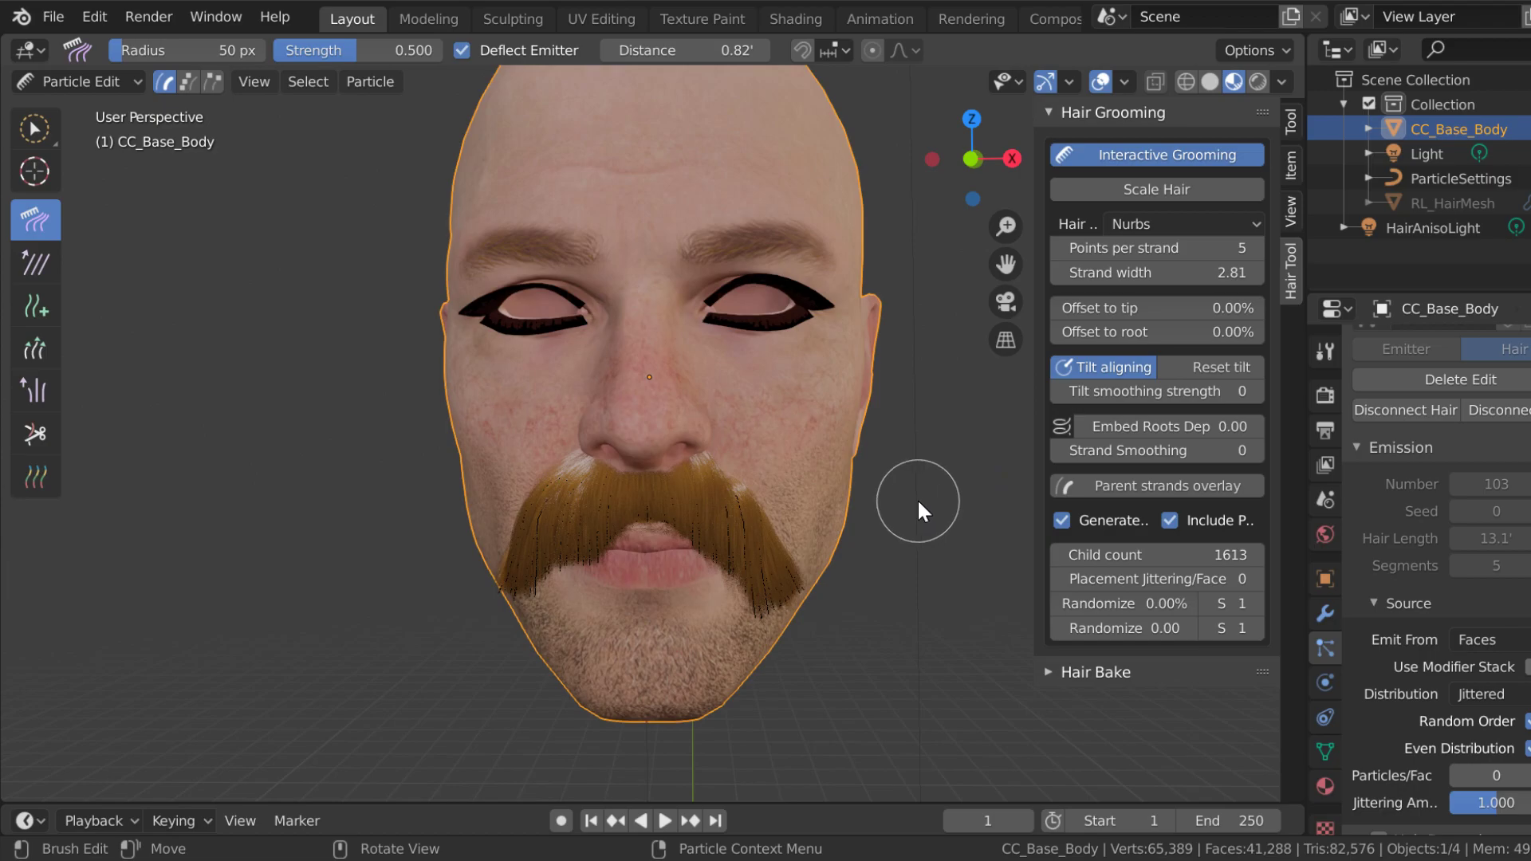
scroll(917, 502, "down", 1)
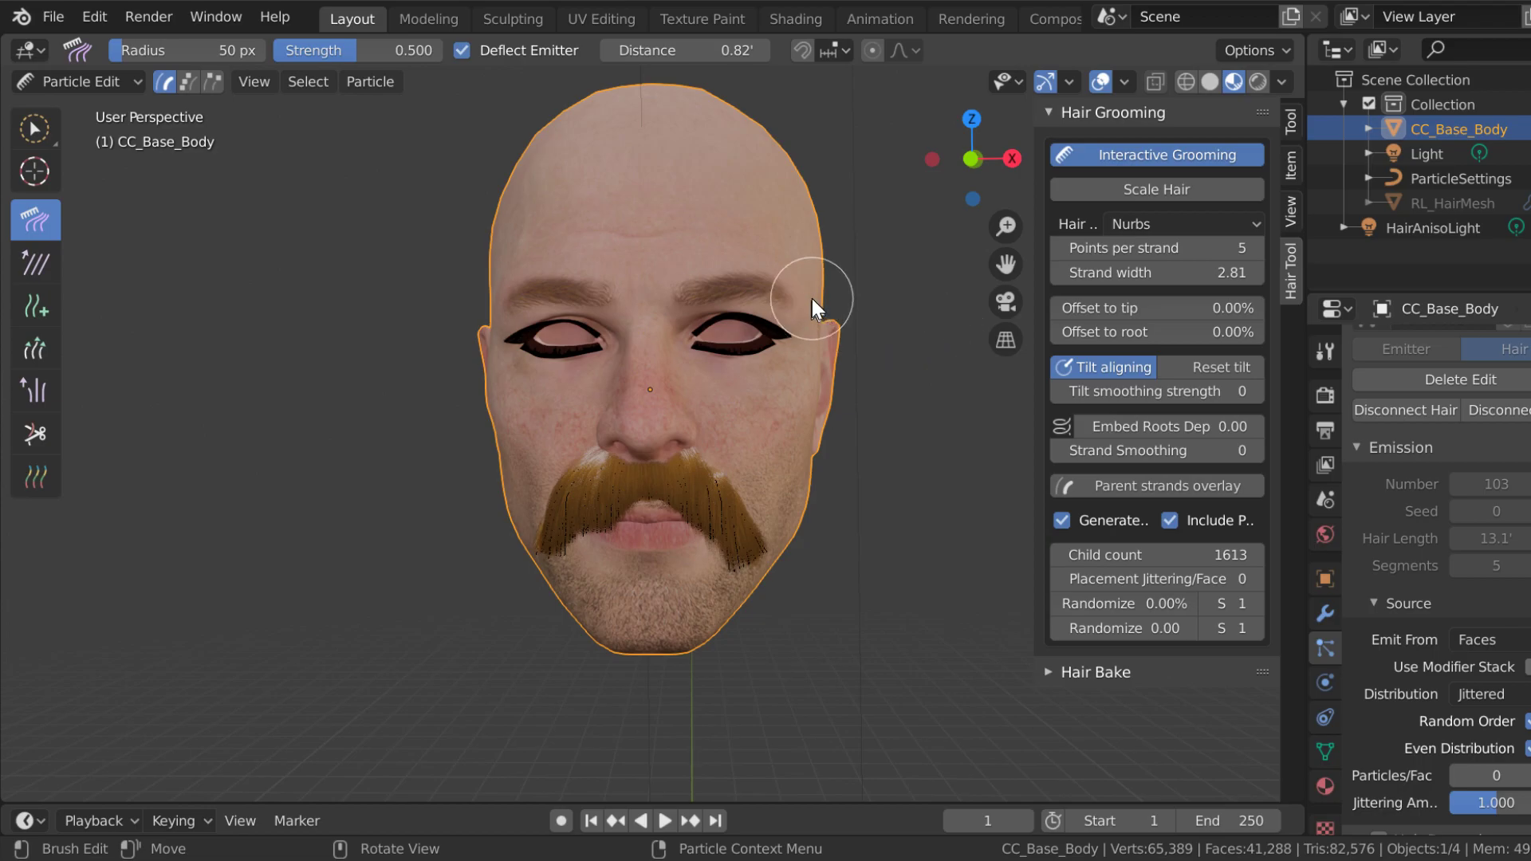
- Return to Object Mode and convert the ParticleSettings curve ribbons to mesh ribbons
left_click(86, 80)
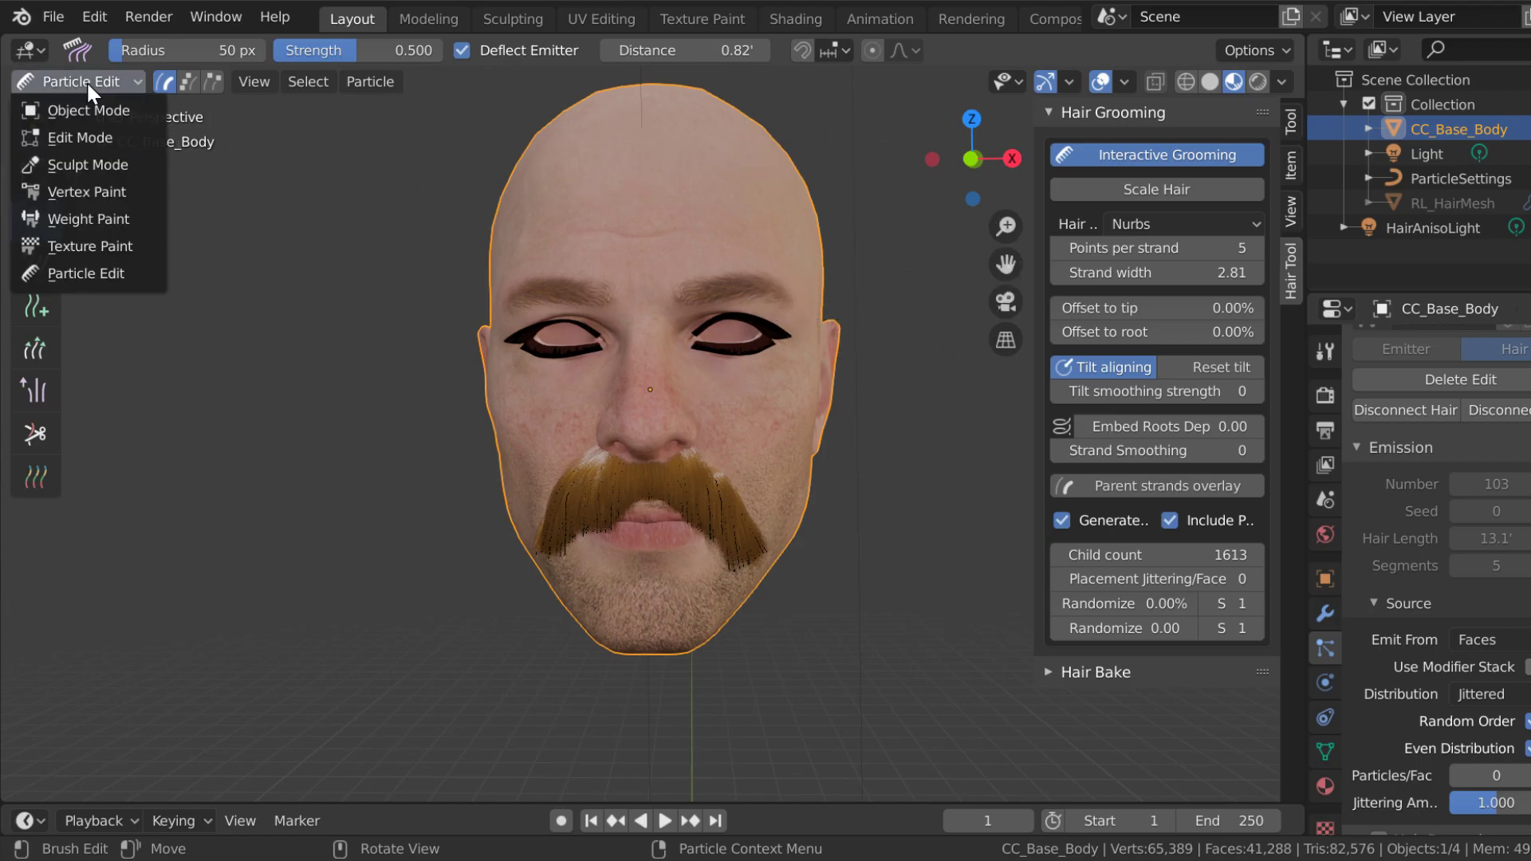
left_click(93, 114)
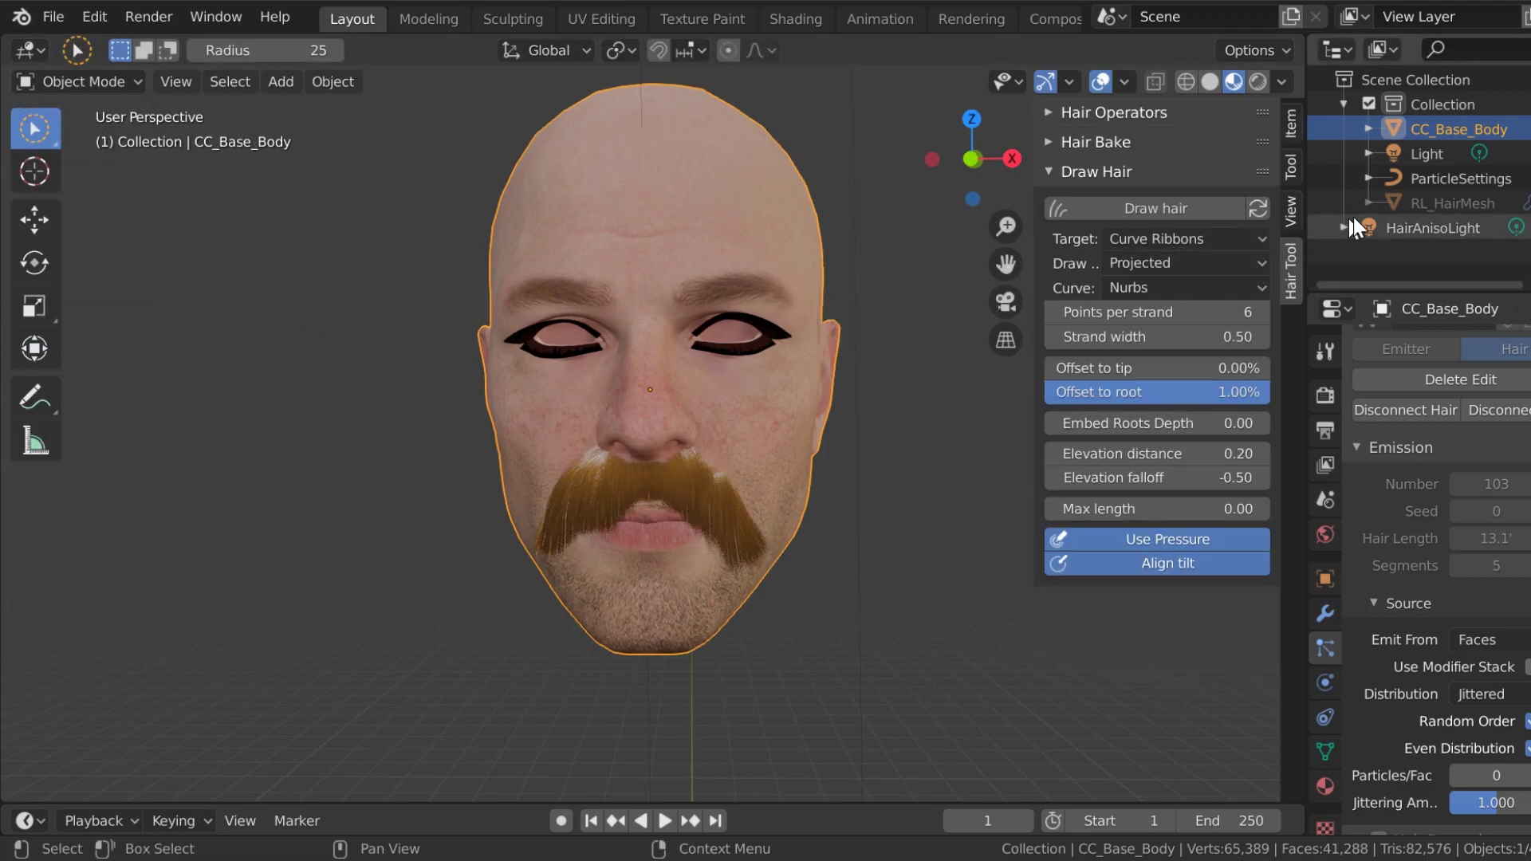
left_click(1460, 178)
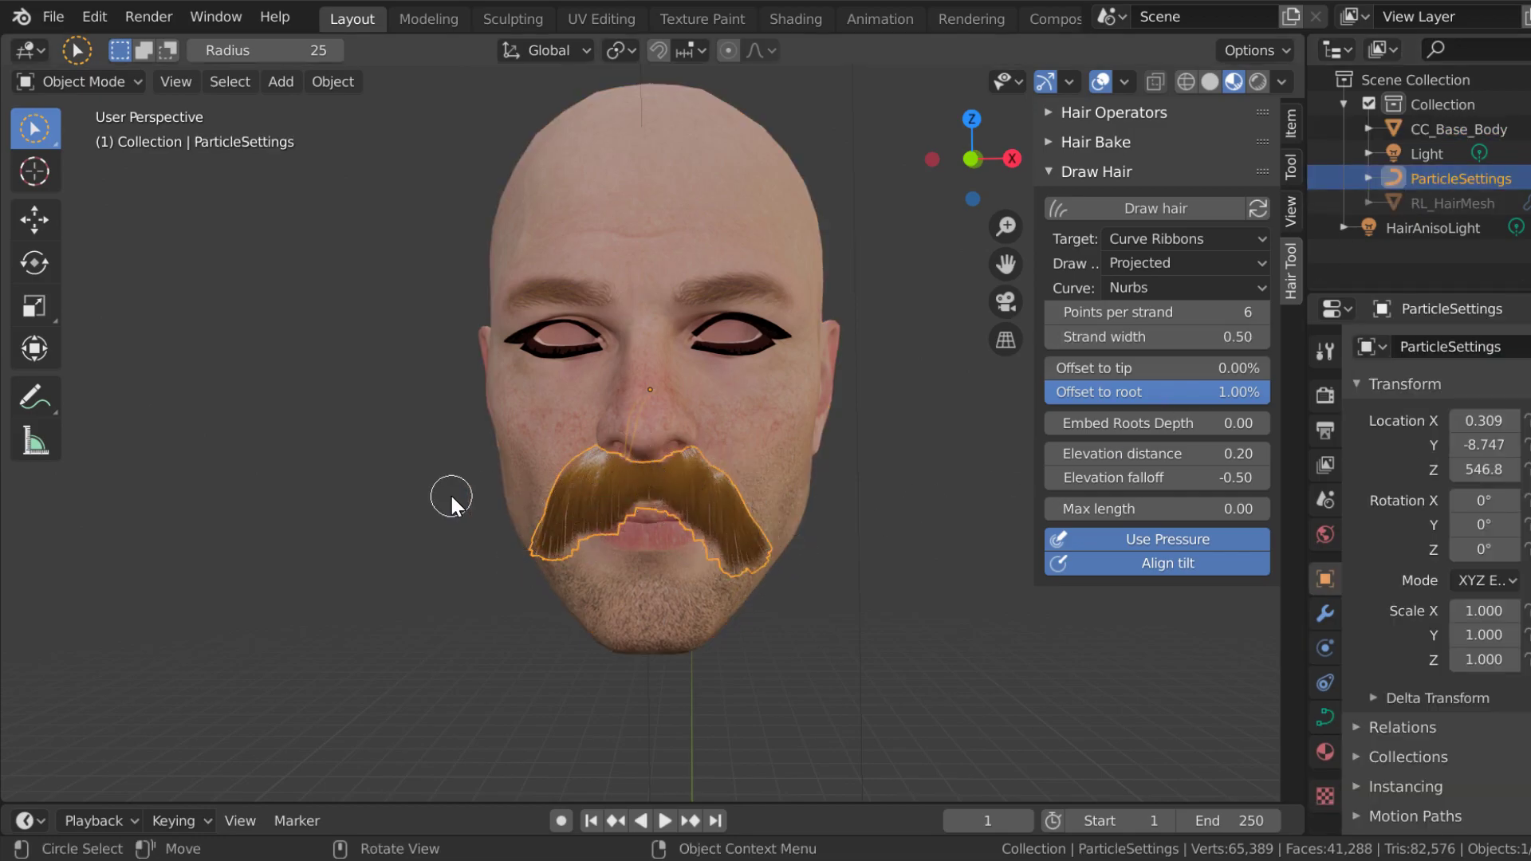
key("shift+alt+h")
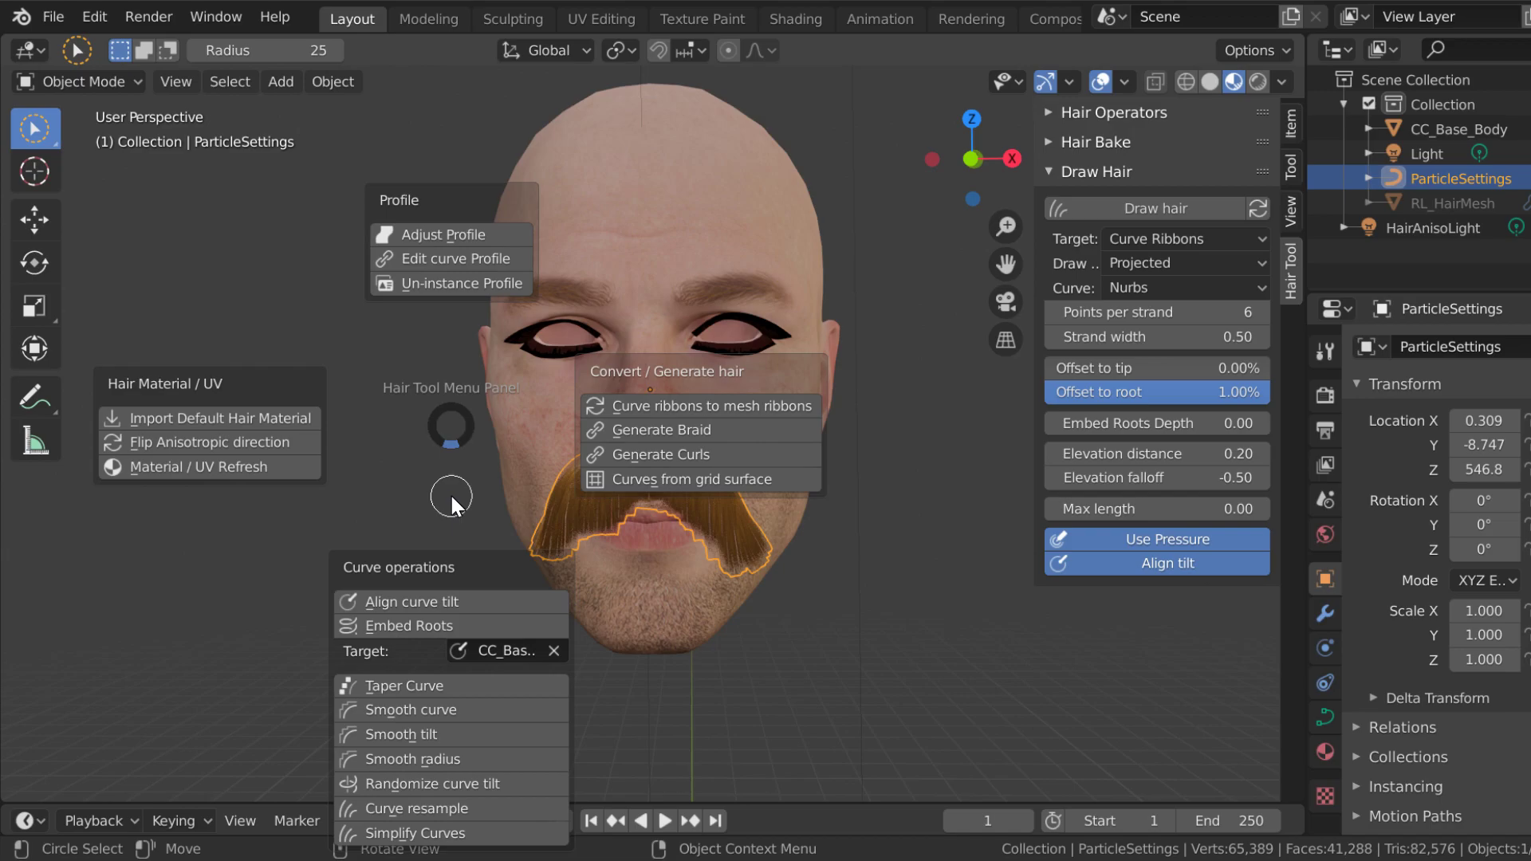
left_click(630, 411)
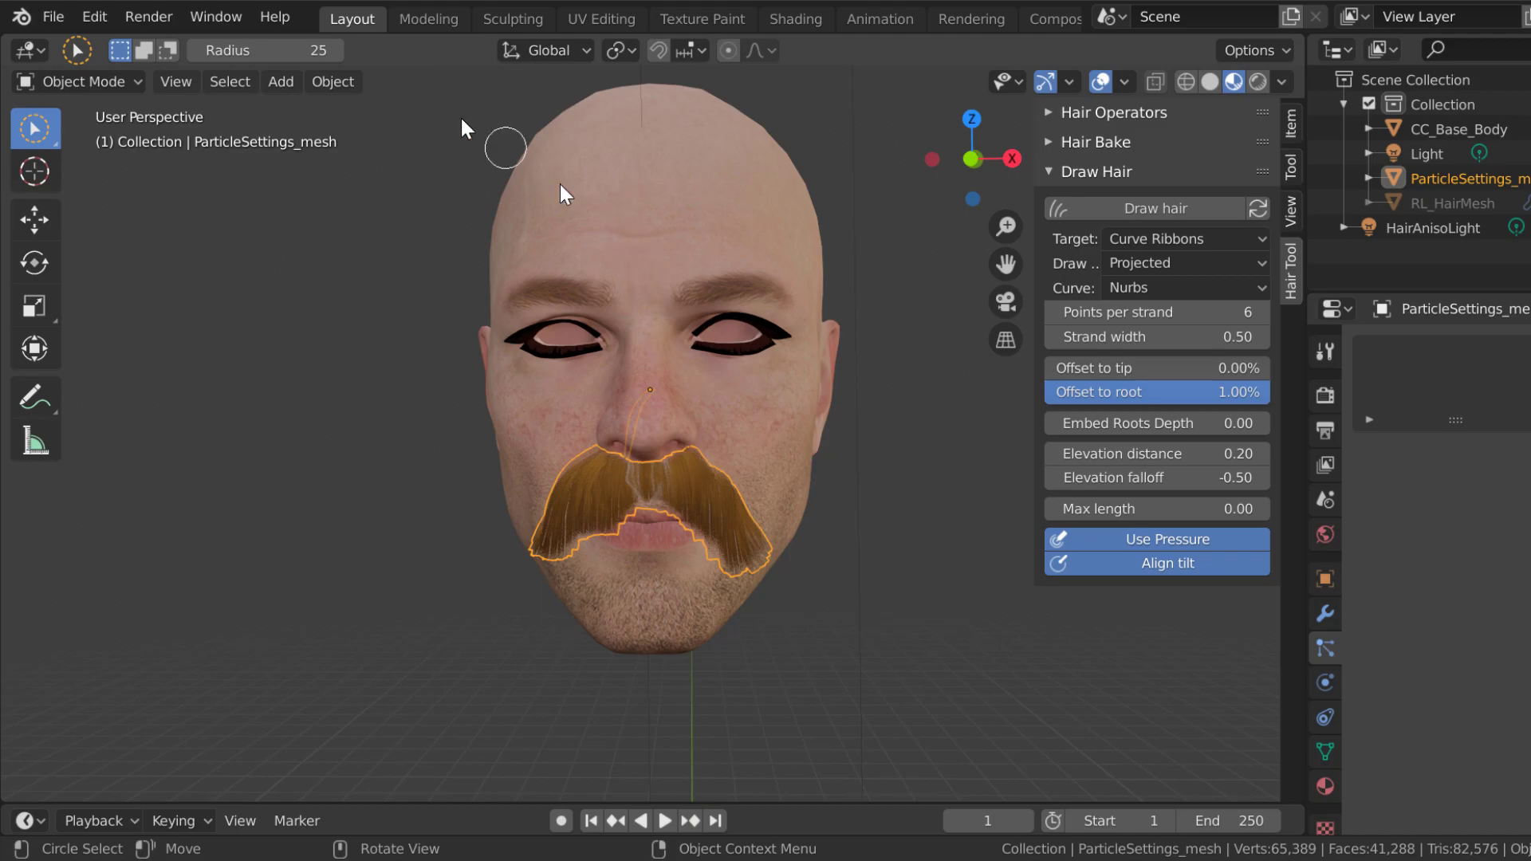
- Export the selected mustache mesh as Wavefront file Moustache.obj in the Exports folder
left_click(53, 16)
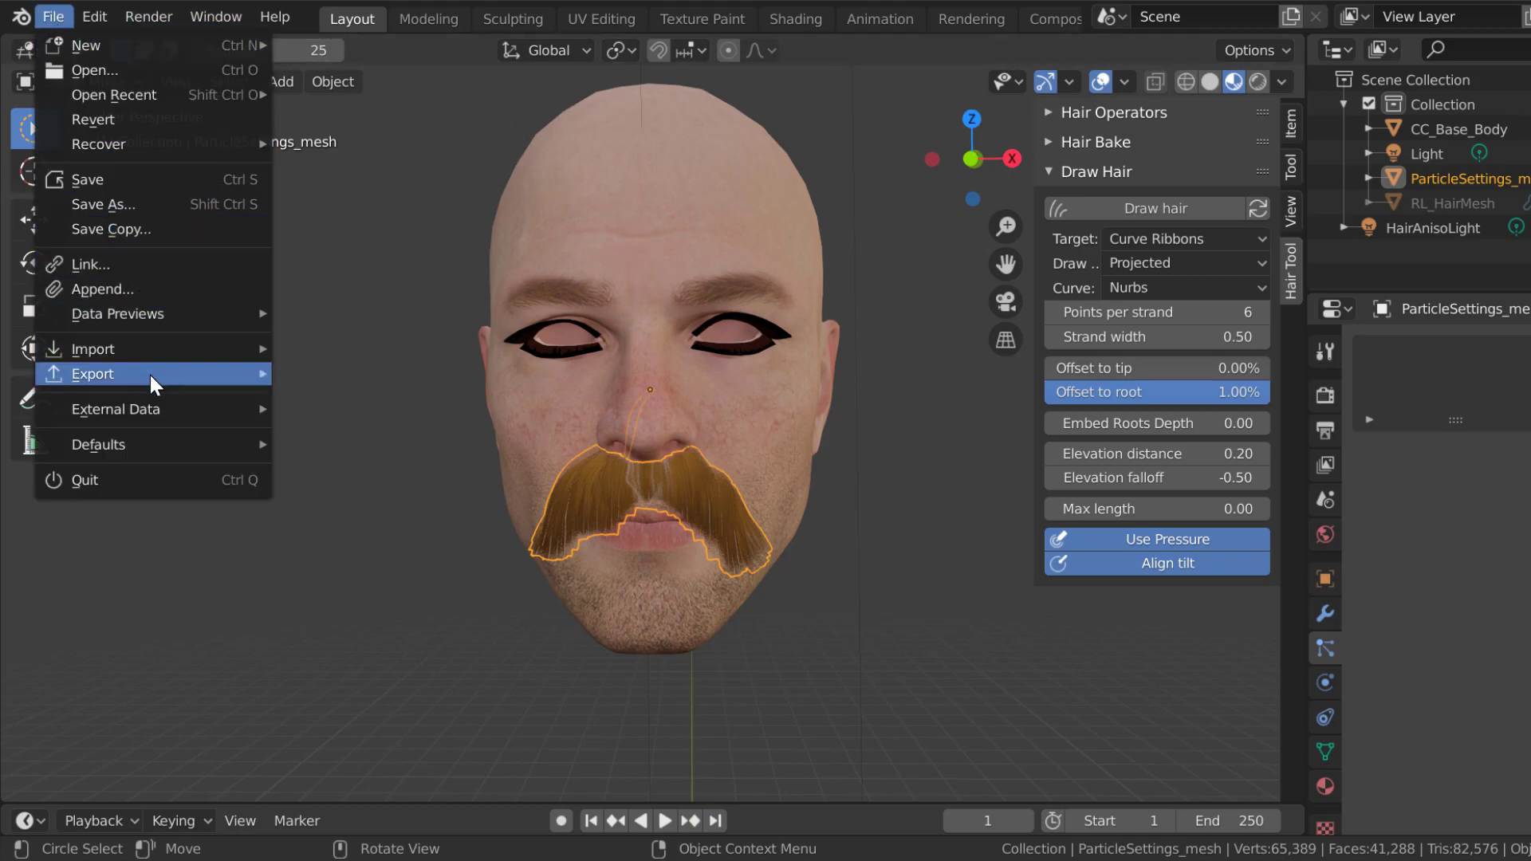
mouse_move(150, 371)
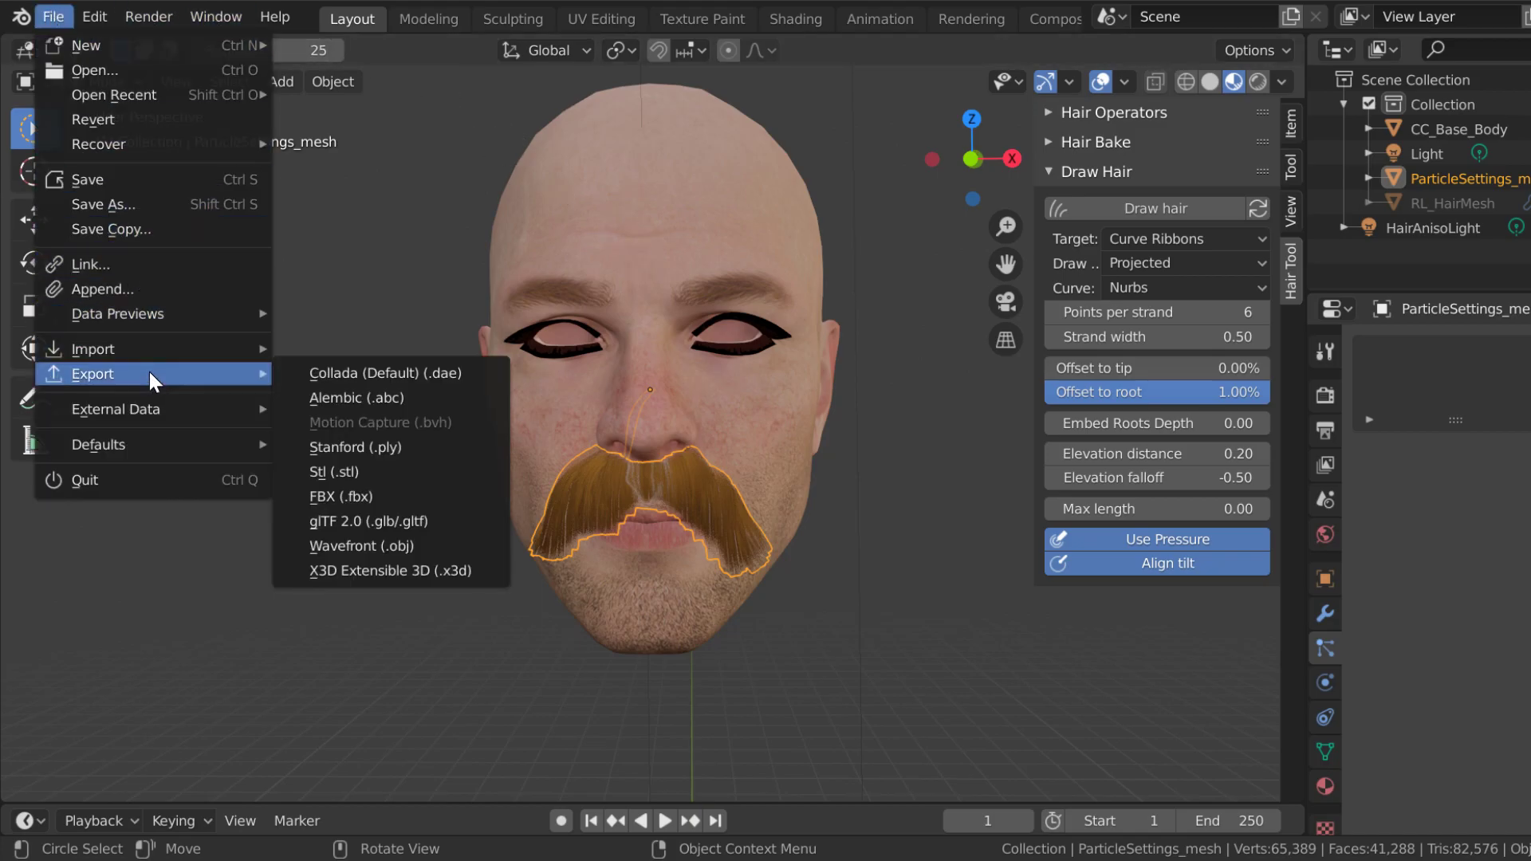
left_click(351, 544)
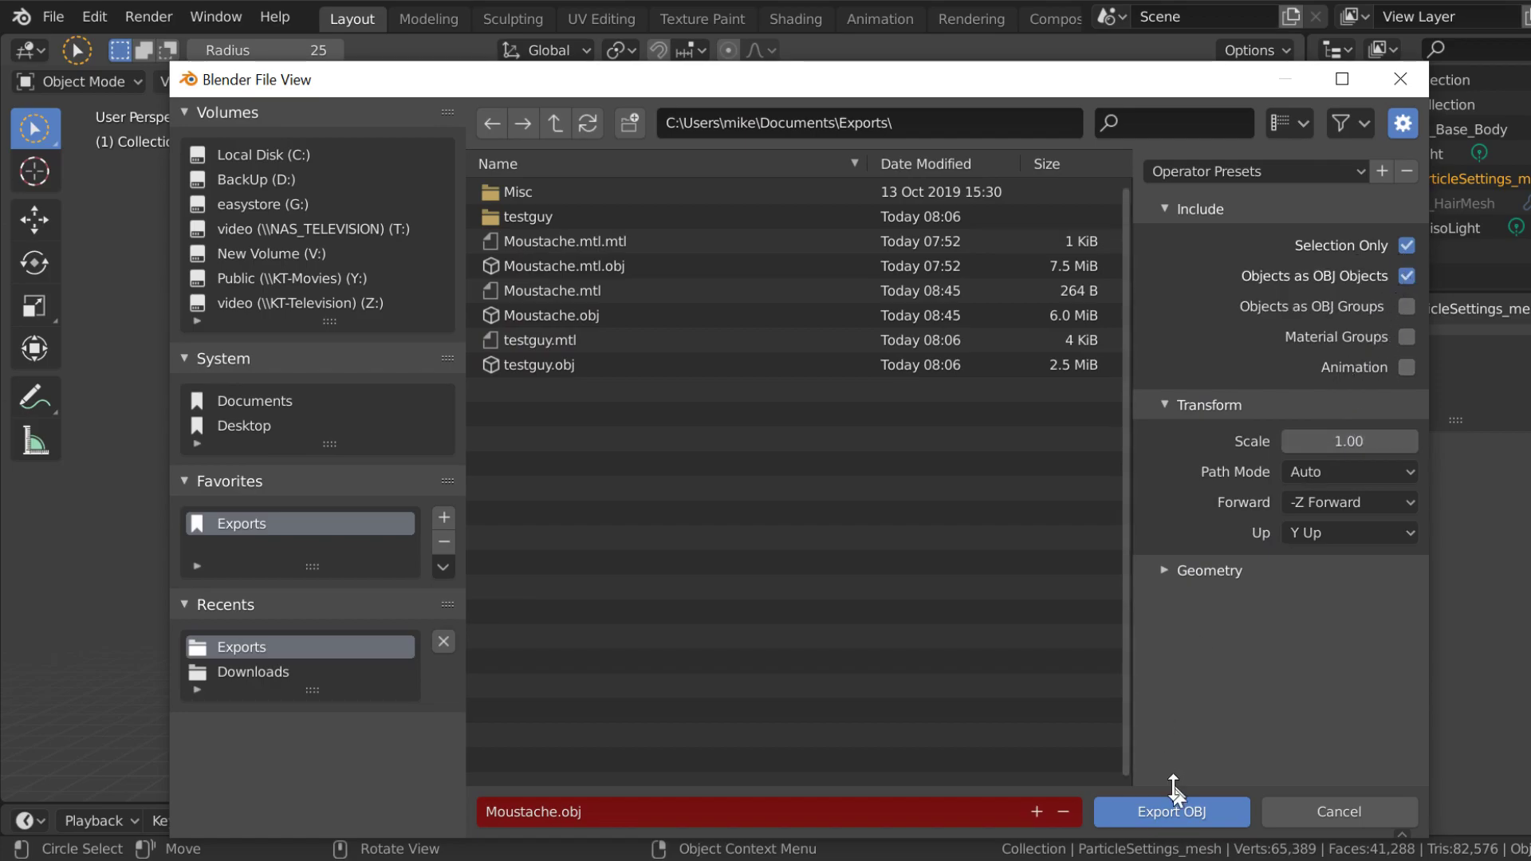
left_click(1136, 817)
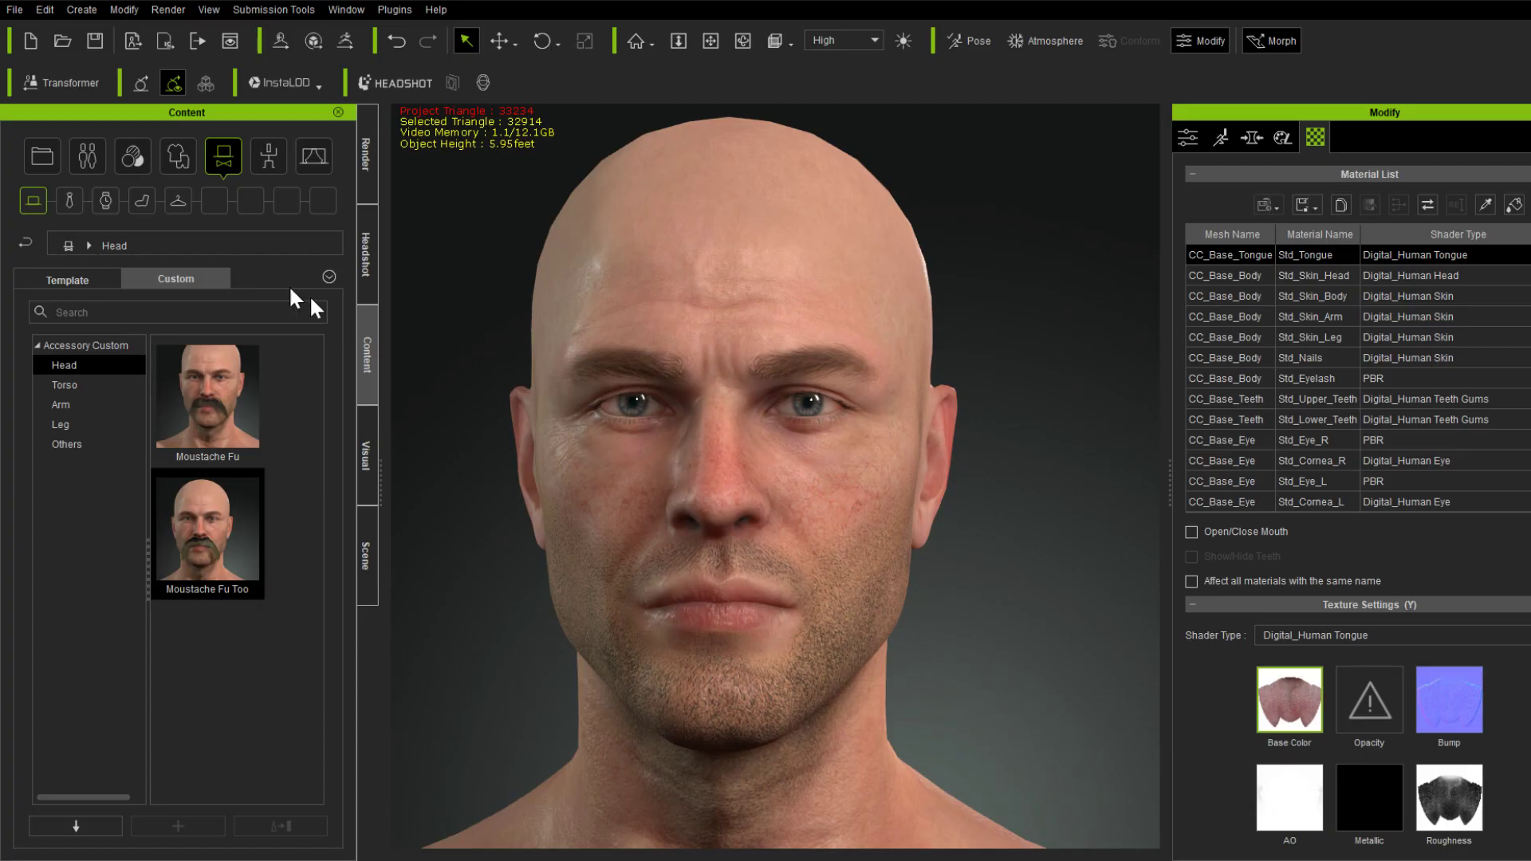
- Switch to Character Creator and create an accessory from the exported Moustache.obj
left_click(82, 10)
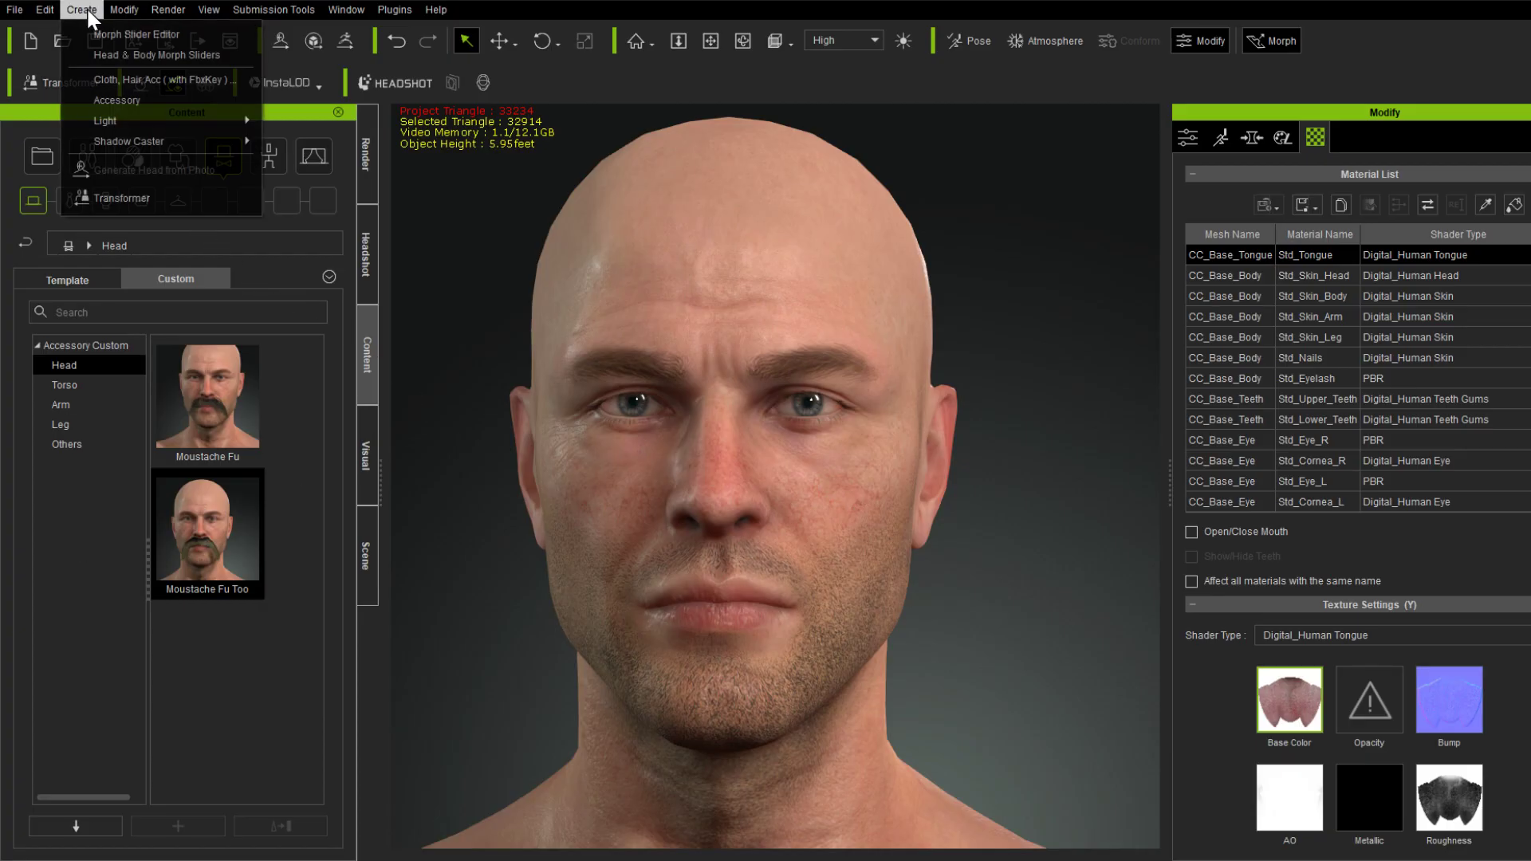
left_click(108, 97)
left_click(547, 383)
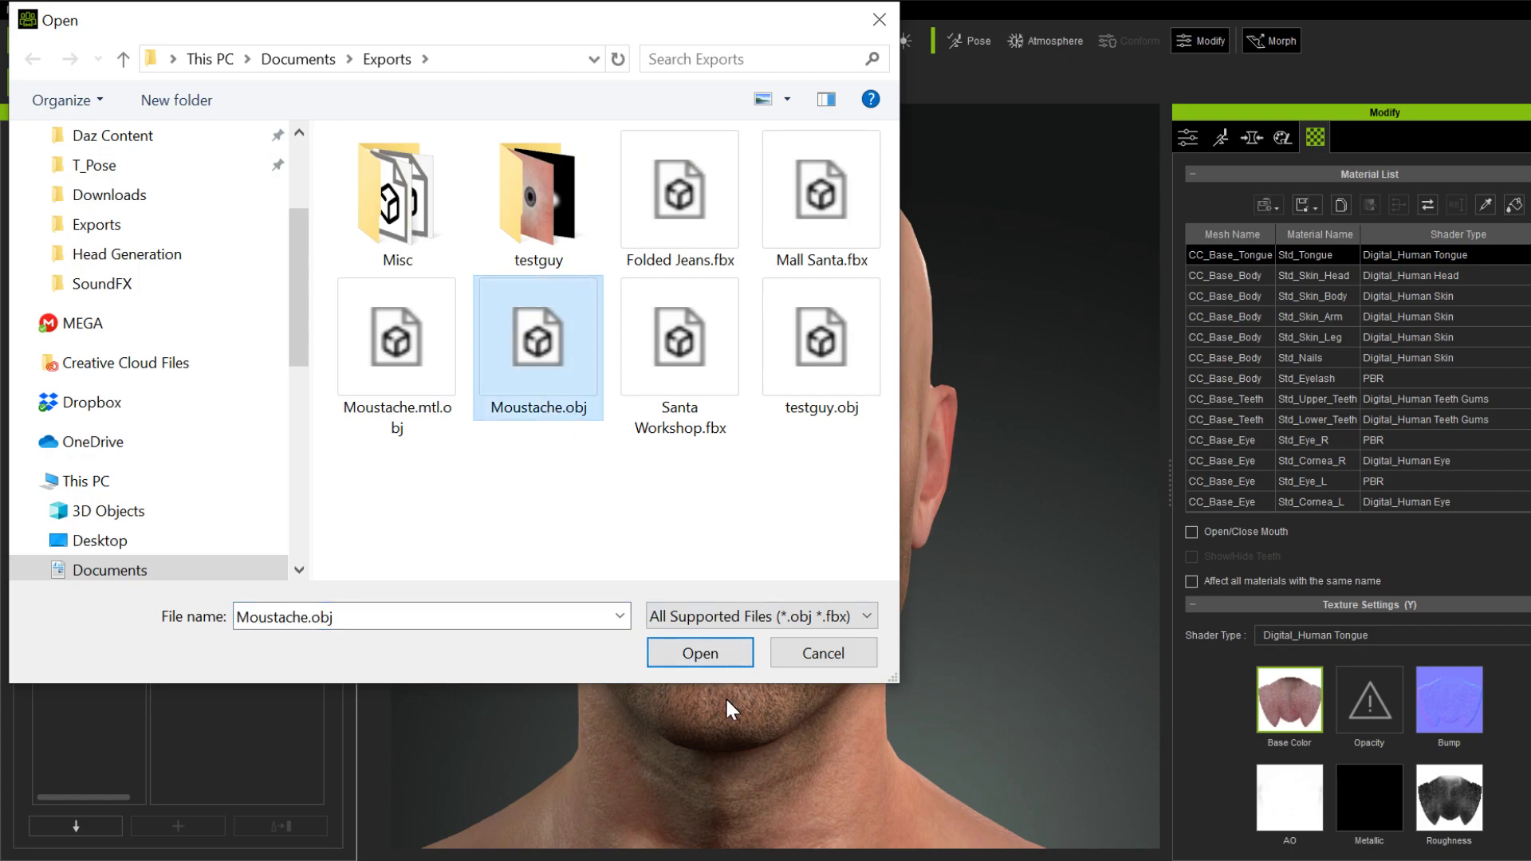
left_click(702, 652)
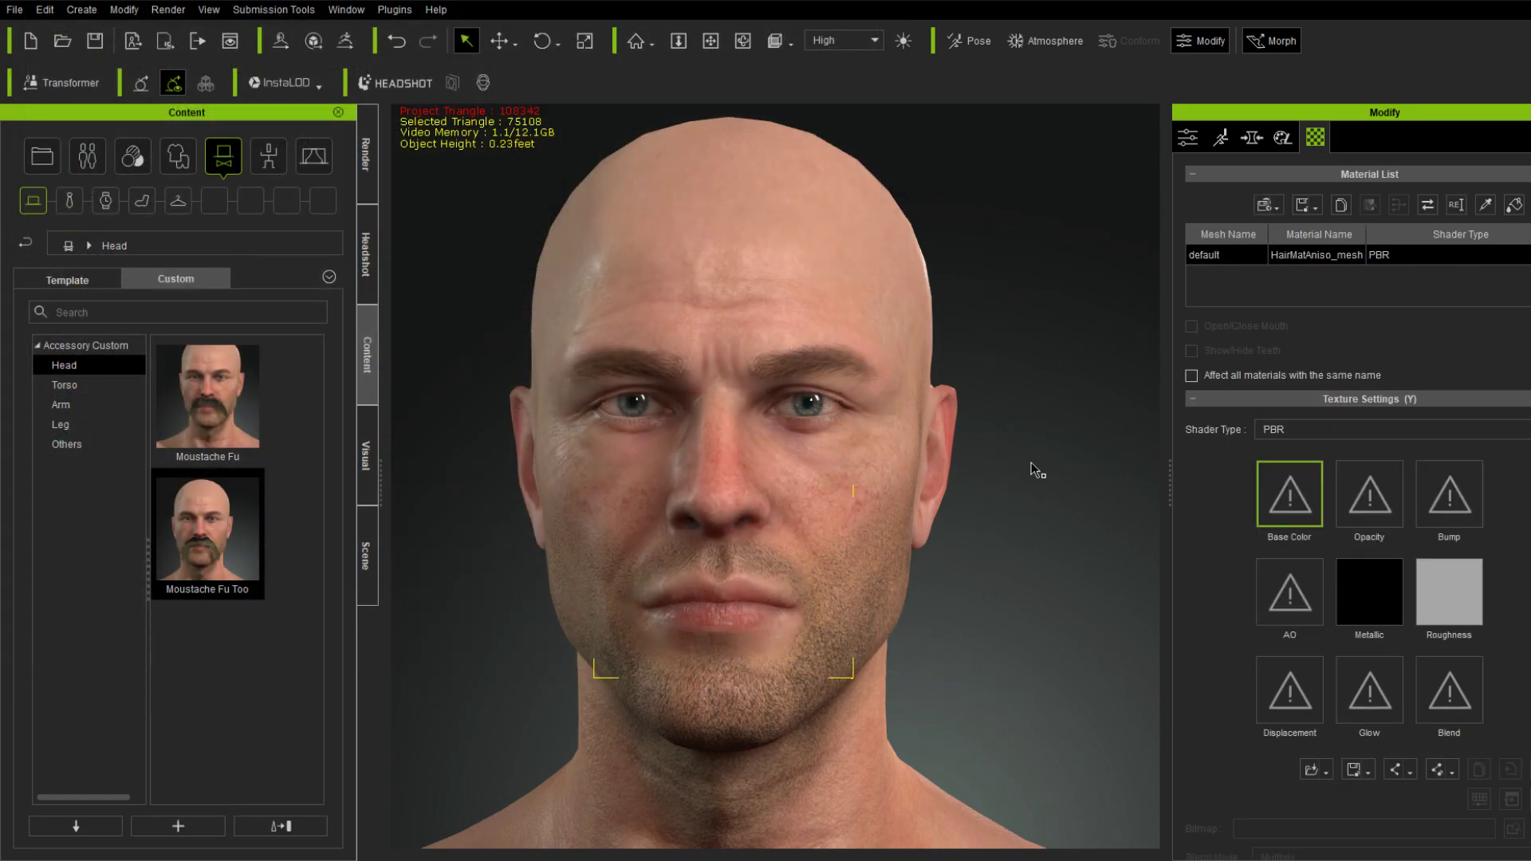
- Edit the imported accessory's pivot, snapping it to the middle of the mustache mesh
left_click(1184, 141)
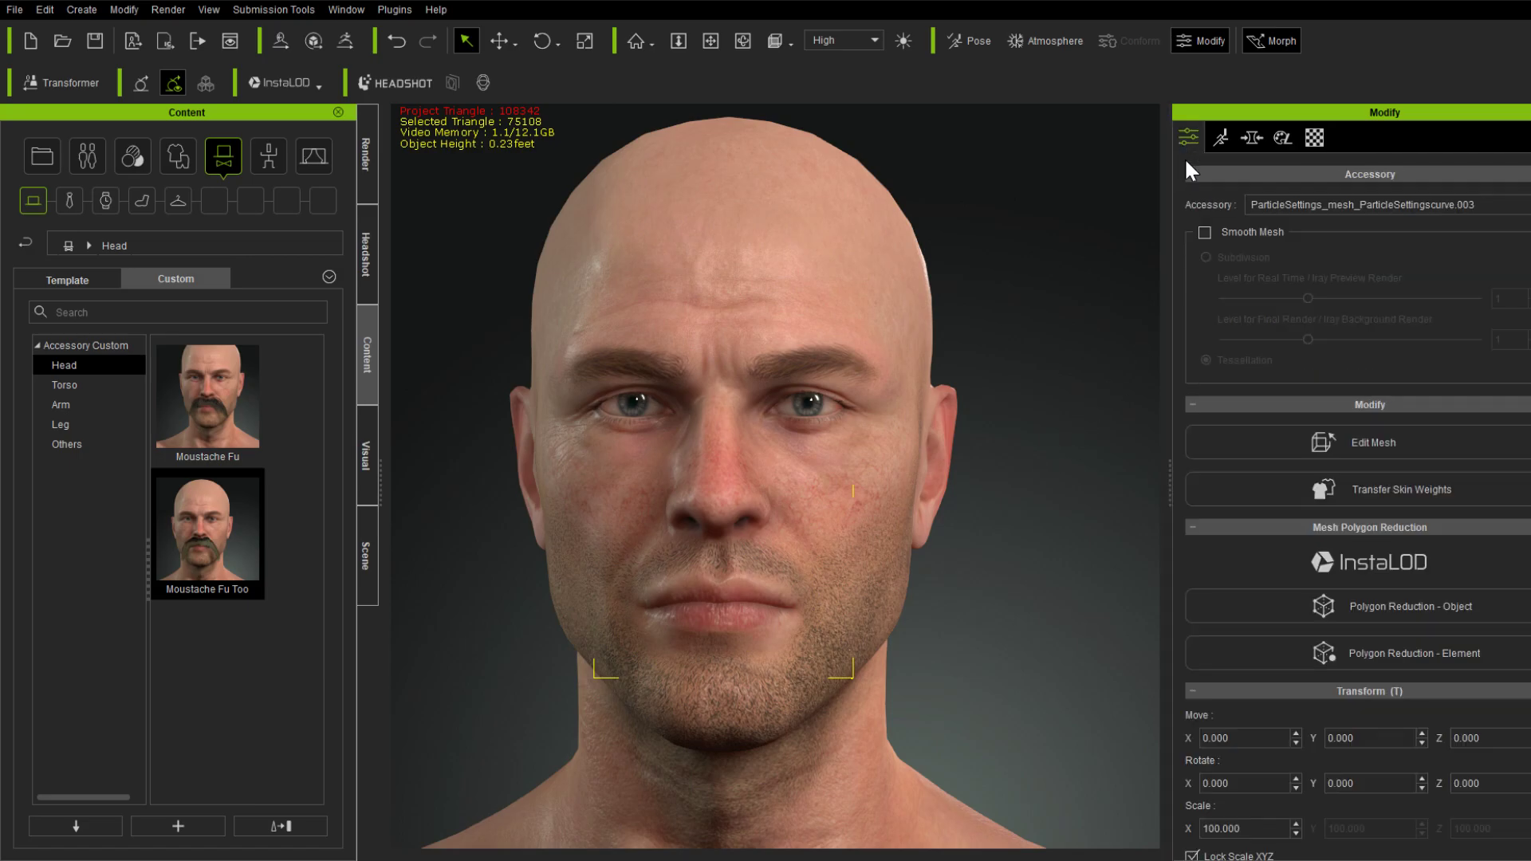
scroll(1194, 586, "down", 5)
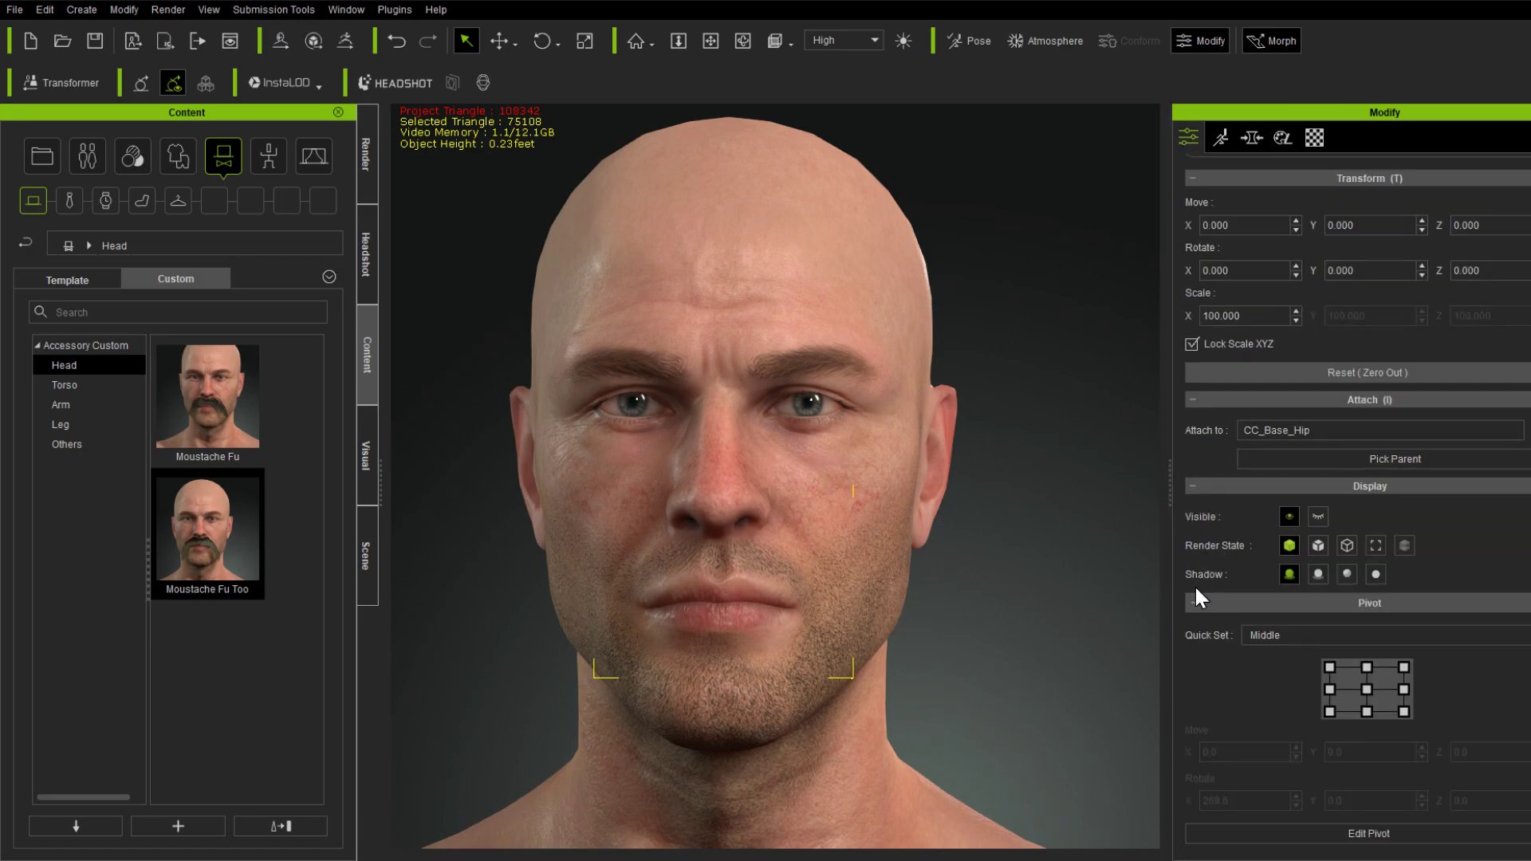
left_click(1357, 833)
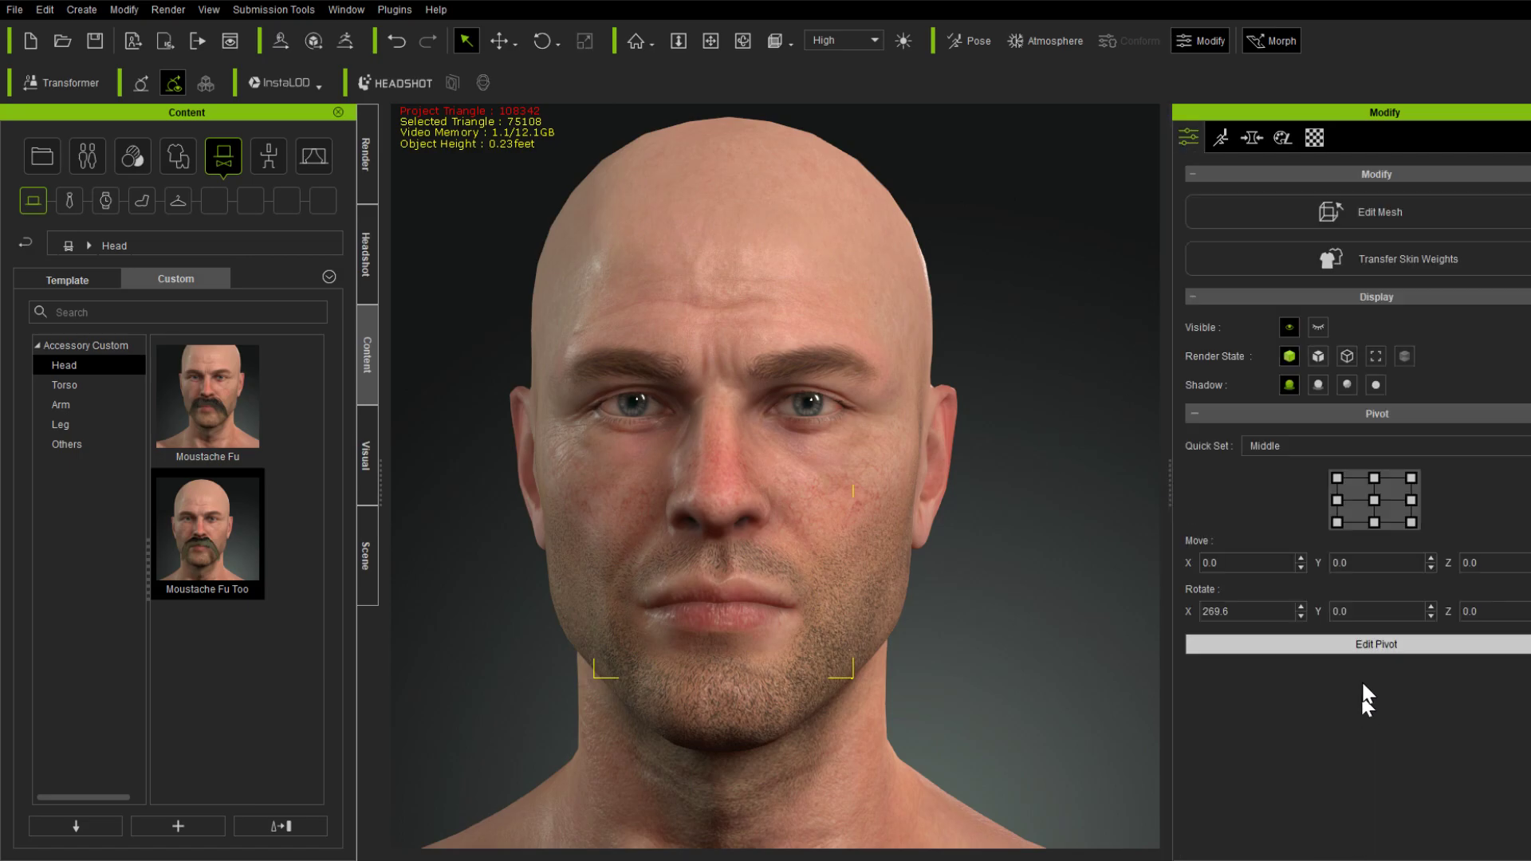
left_click(1373, 500)
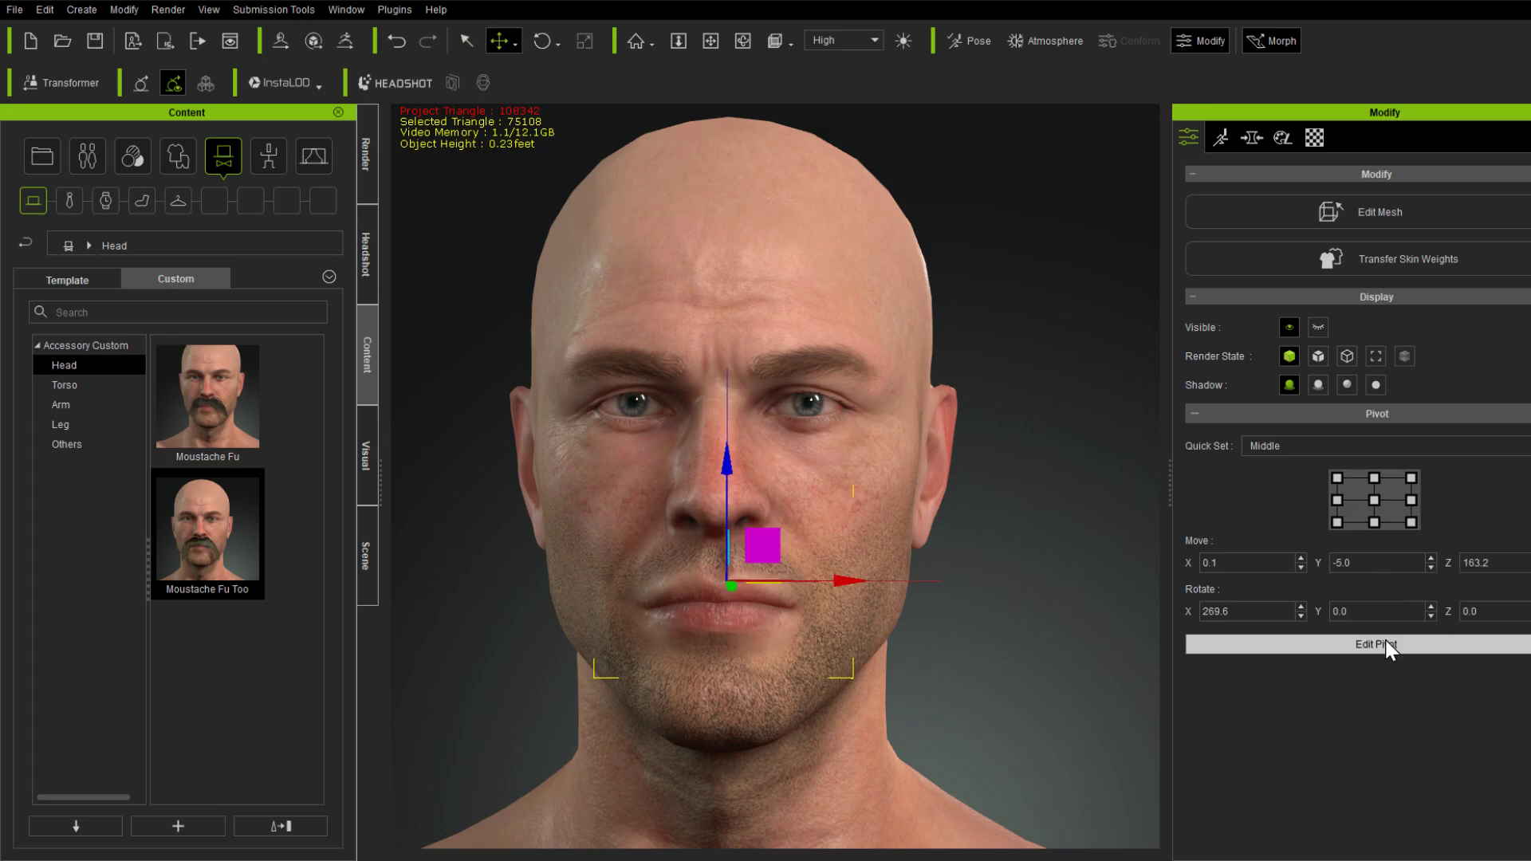
left_click(1389, 643)
- Move the mustache forward out of the head onto the upper lip, to about Z 7.5
right_click_drag(1046, 663, 500, 694)
key("e")
key("w")
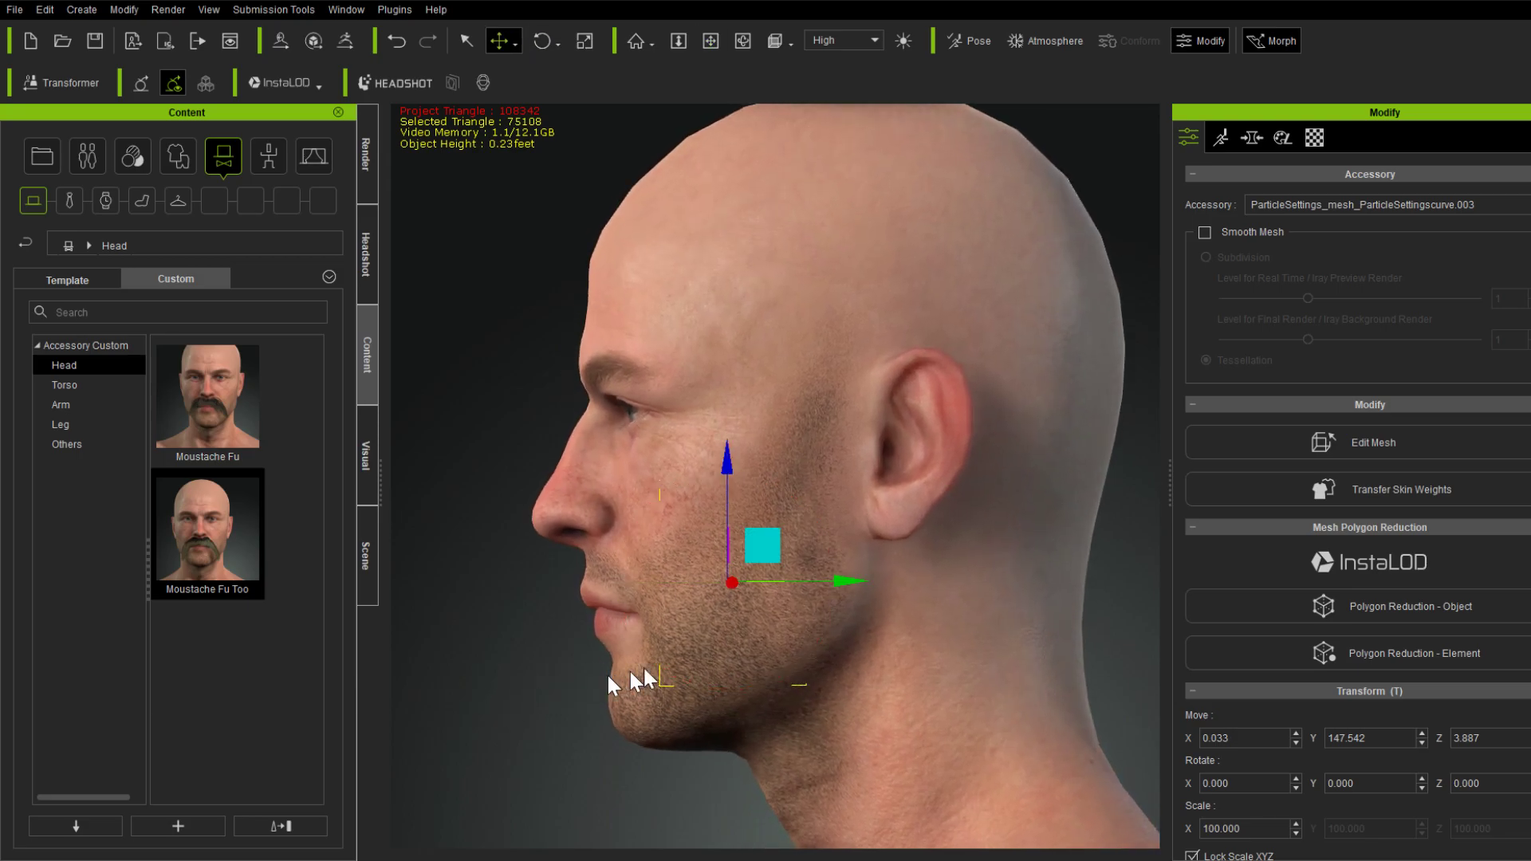
left_click_drag(843, 581, 745, 587)
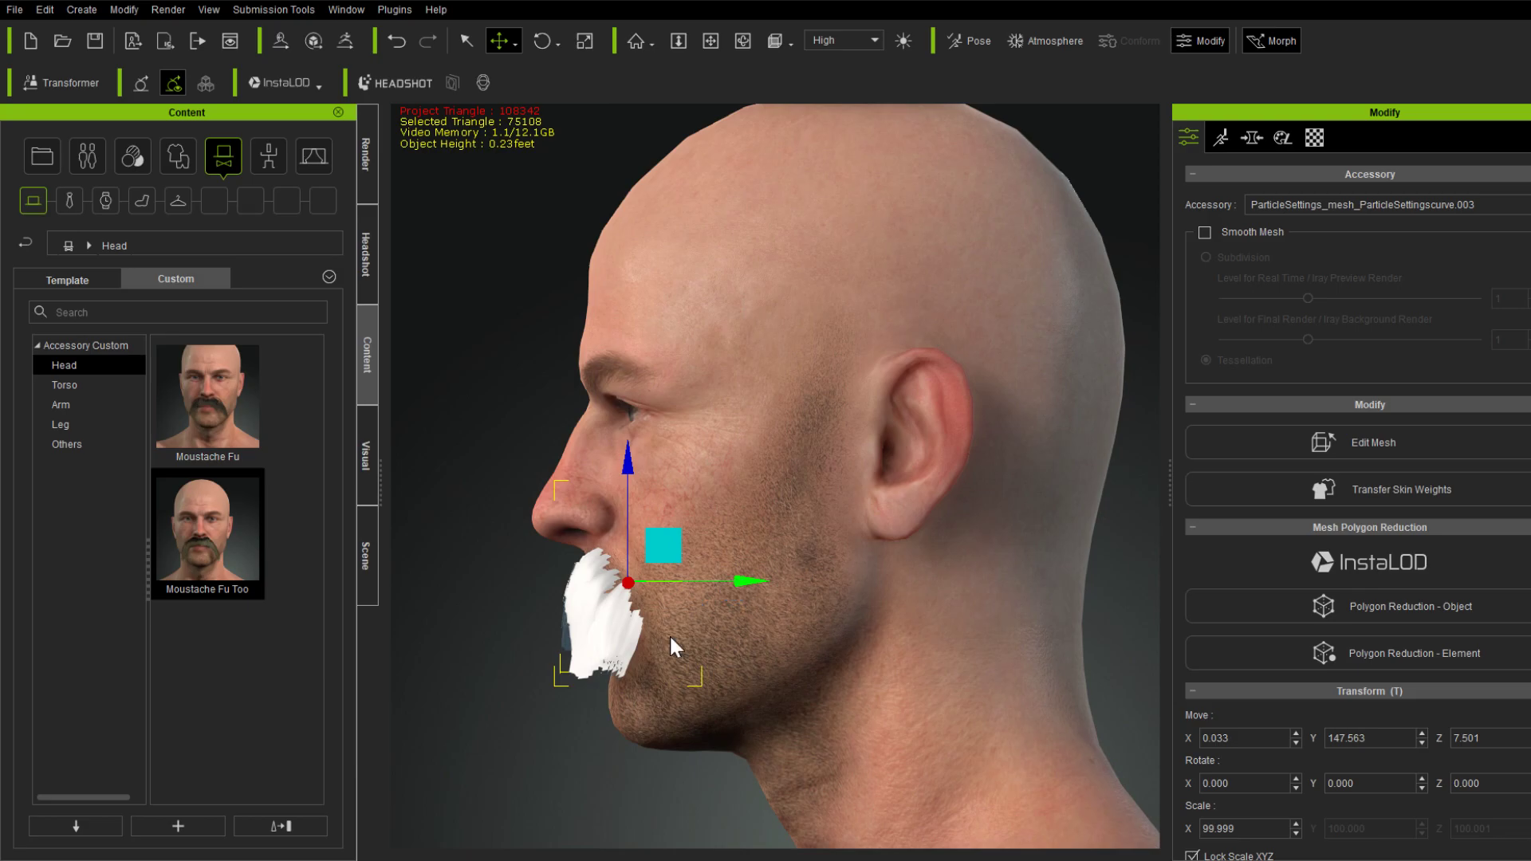
- Center the mustache sideways at about X -0.116 and raise it under the nose to about Y 147.8
right_click_drag(668, 634, 974, 700)
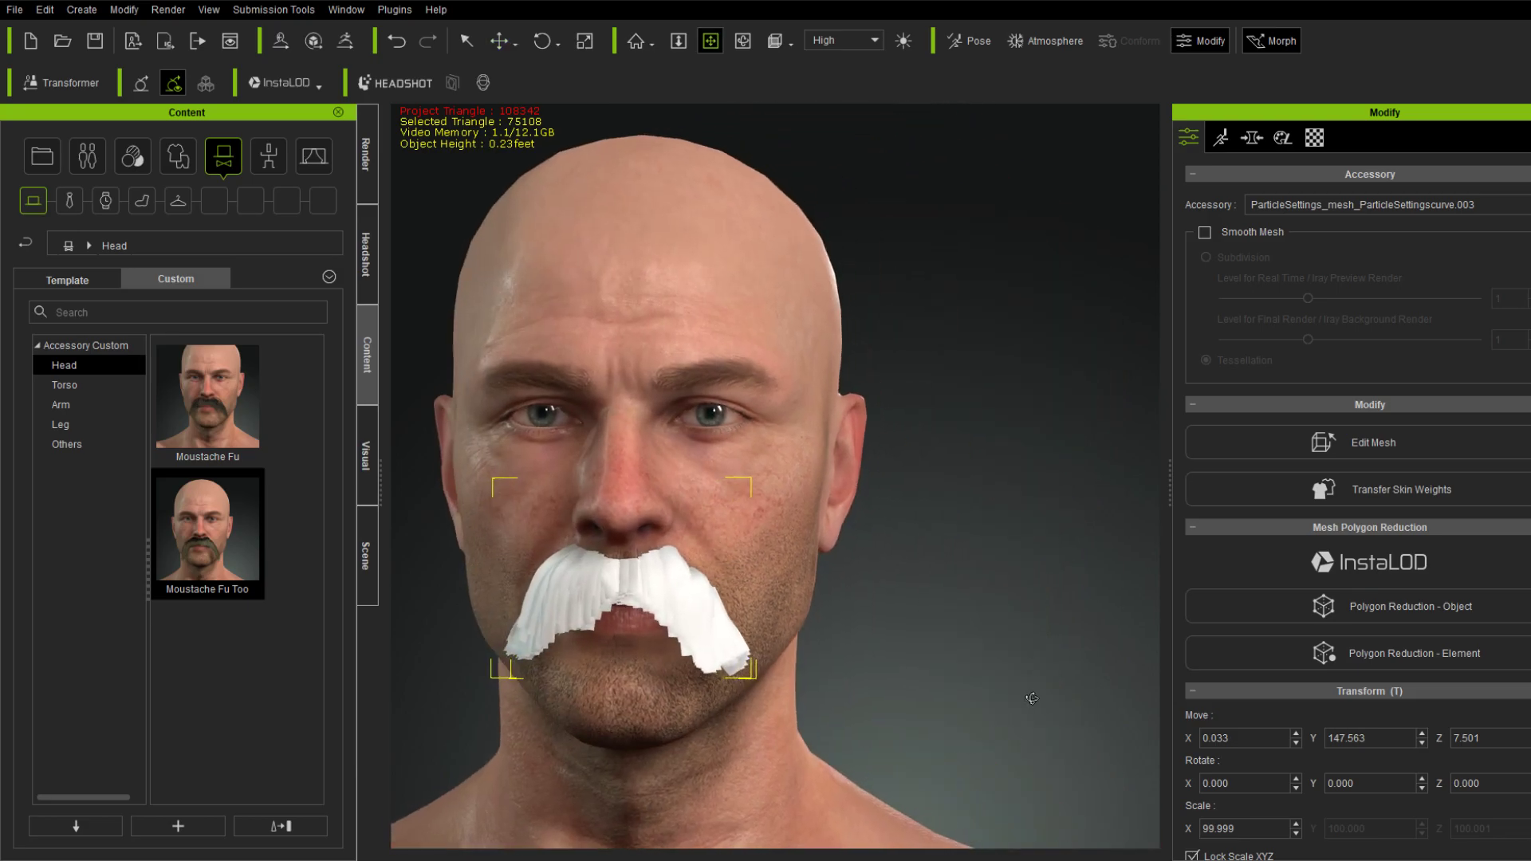
key("w")
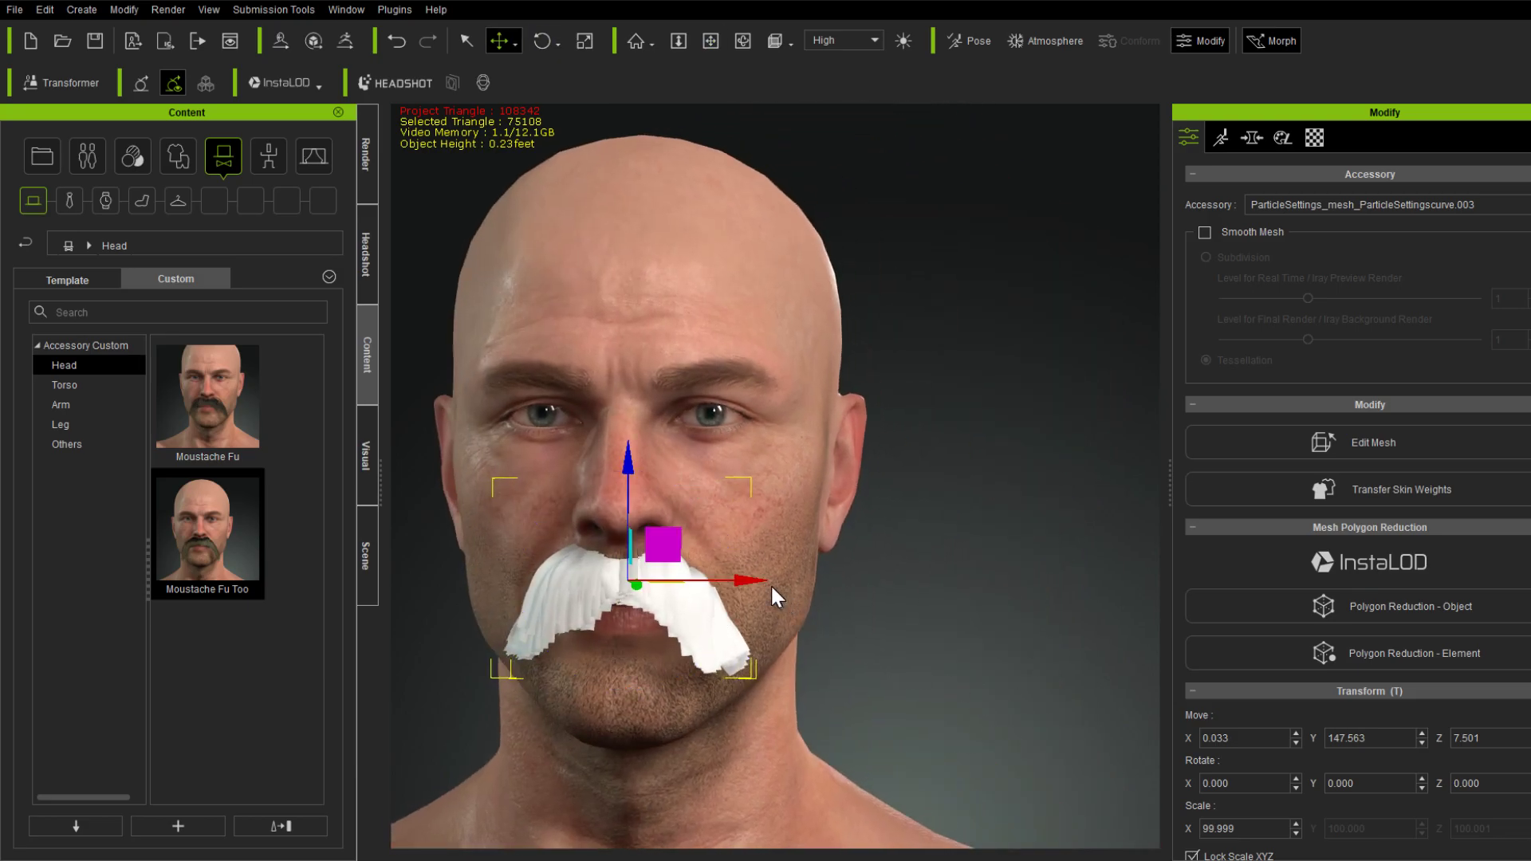
left_click_drag(764, 581, 759, 586)
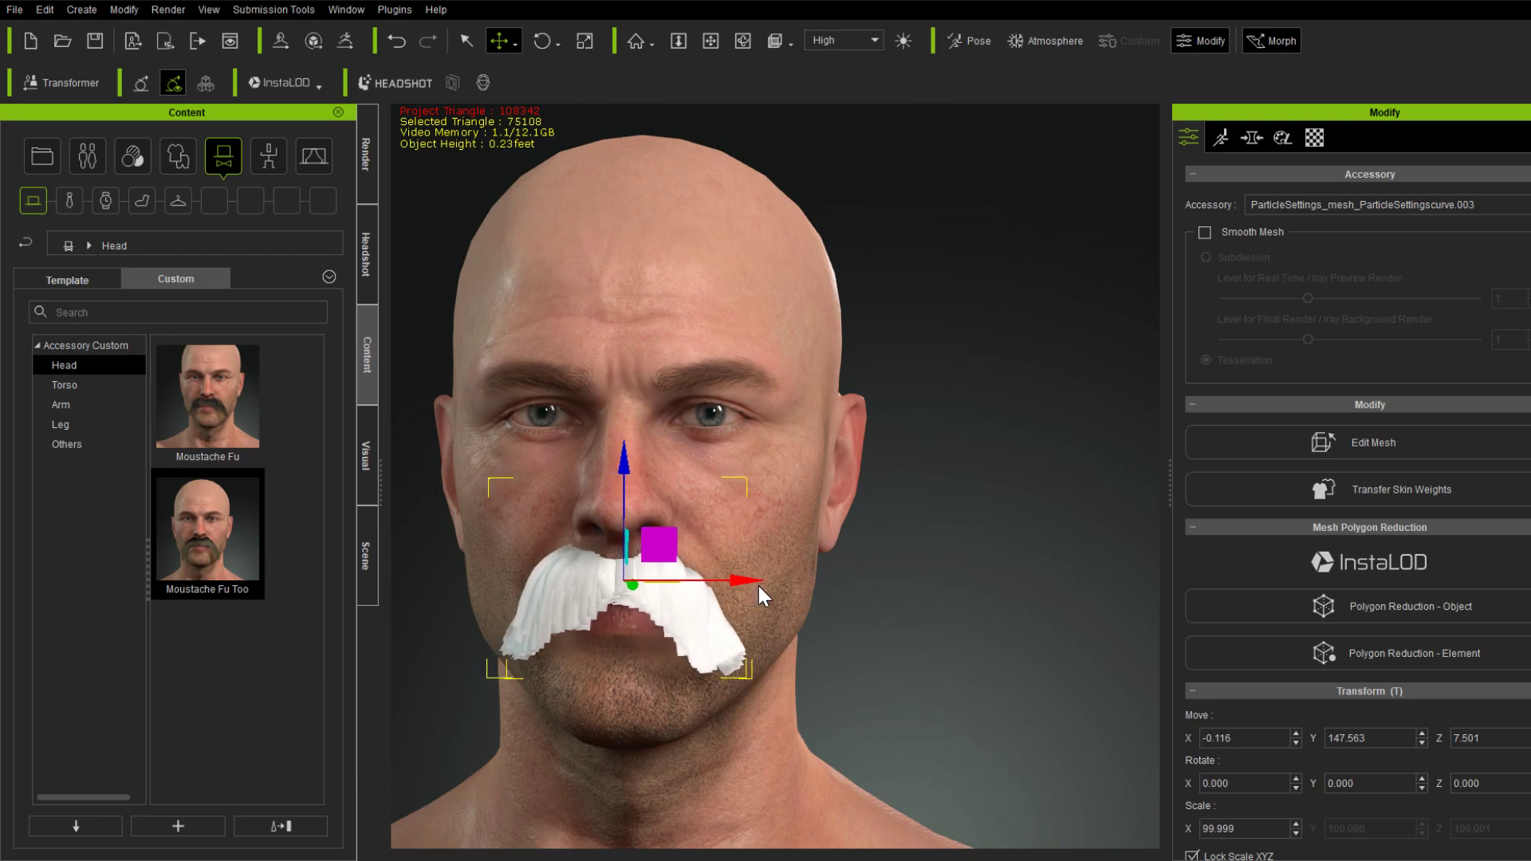
scroll(667, 685, "up", 5)
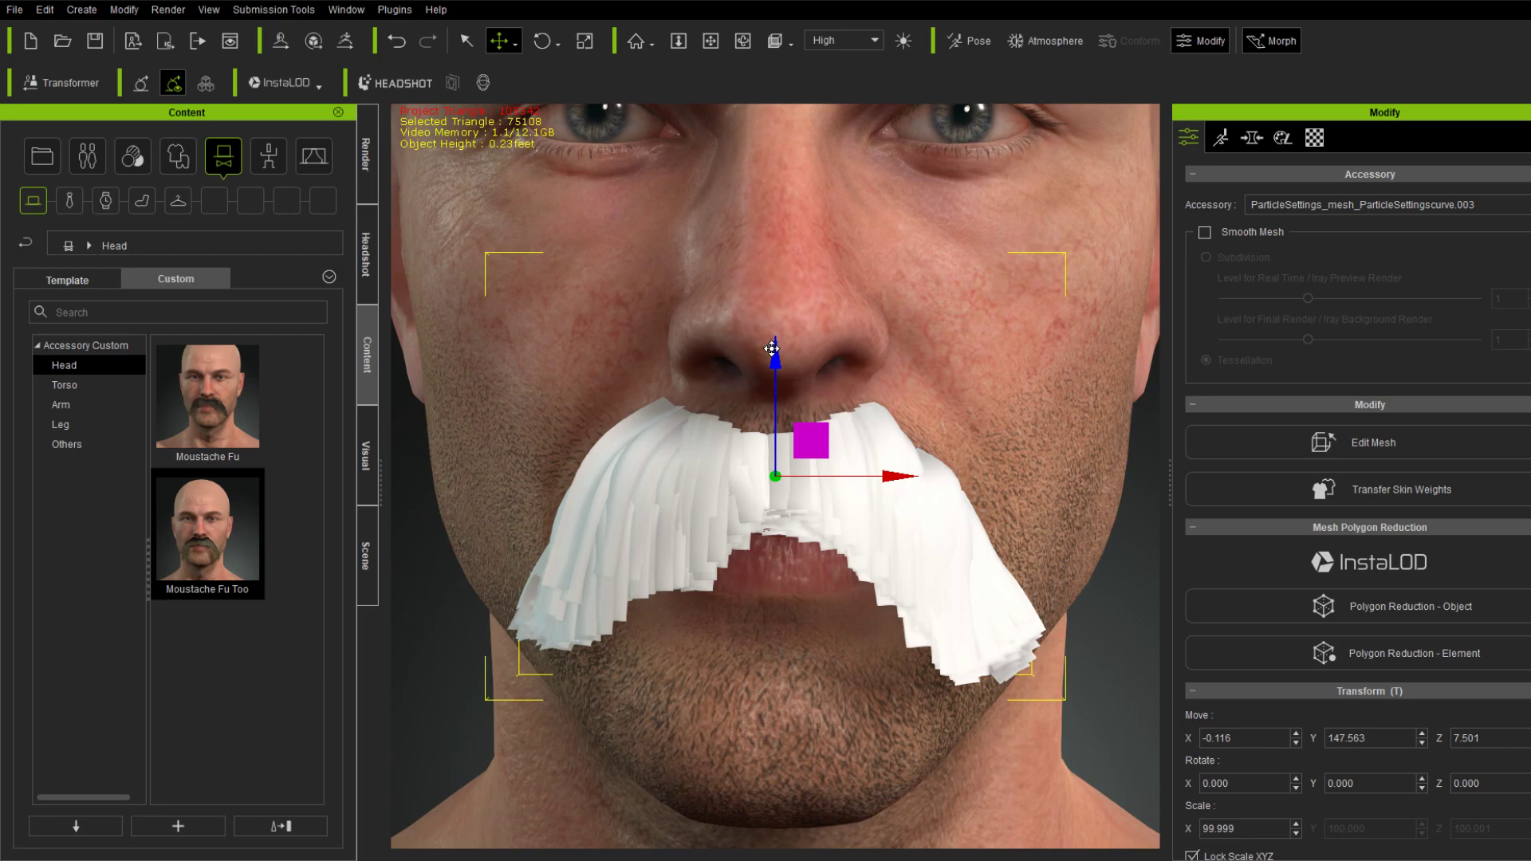
left_click_drag(770, 336, 769, 330)
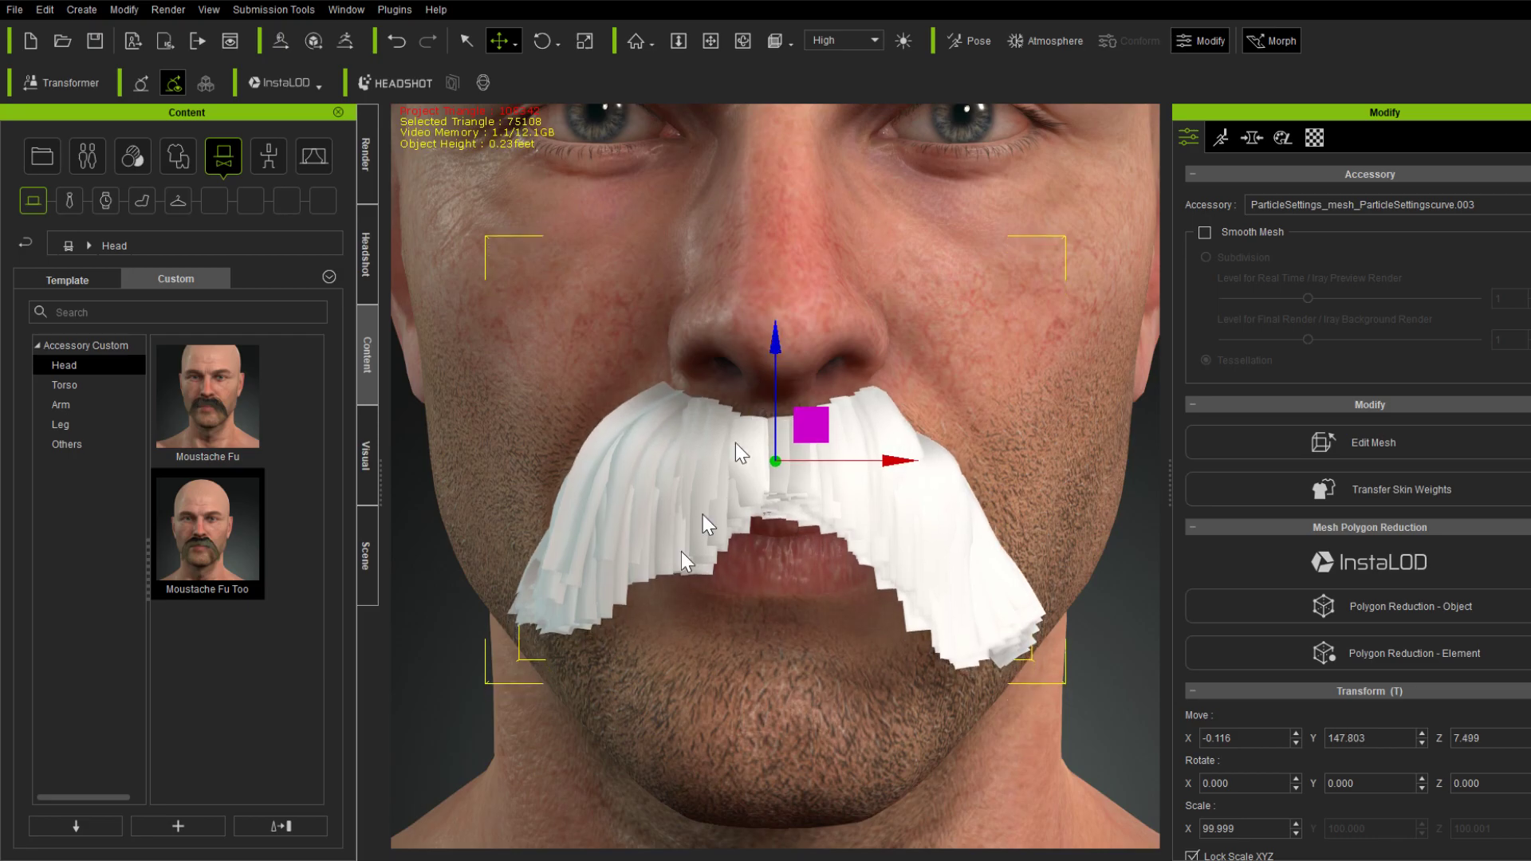
- Push the mustache back against the face to about Z 7.209, working from the profile
right_click_drag(736, 442, 1091, 740)
key("e")
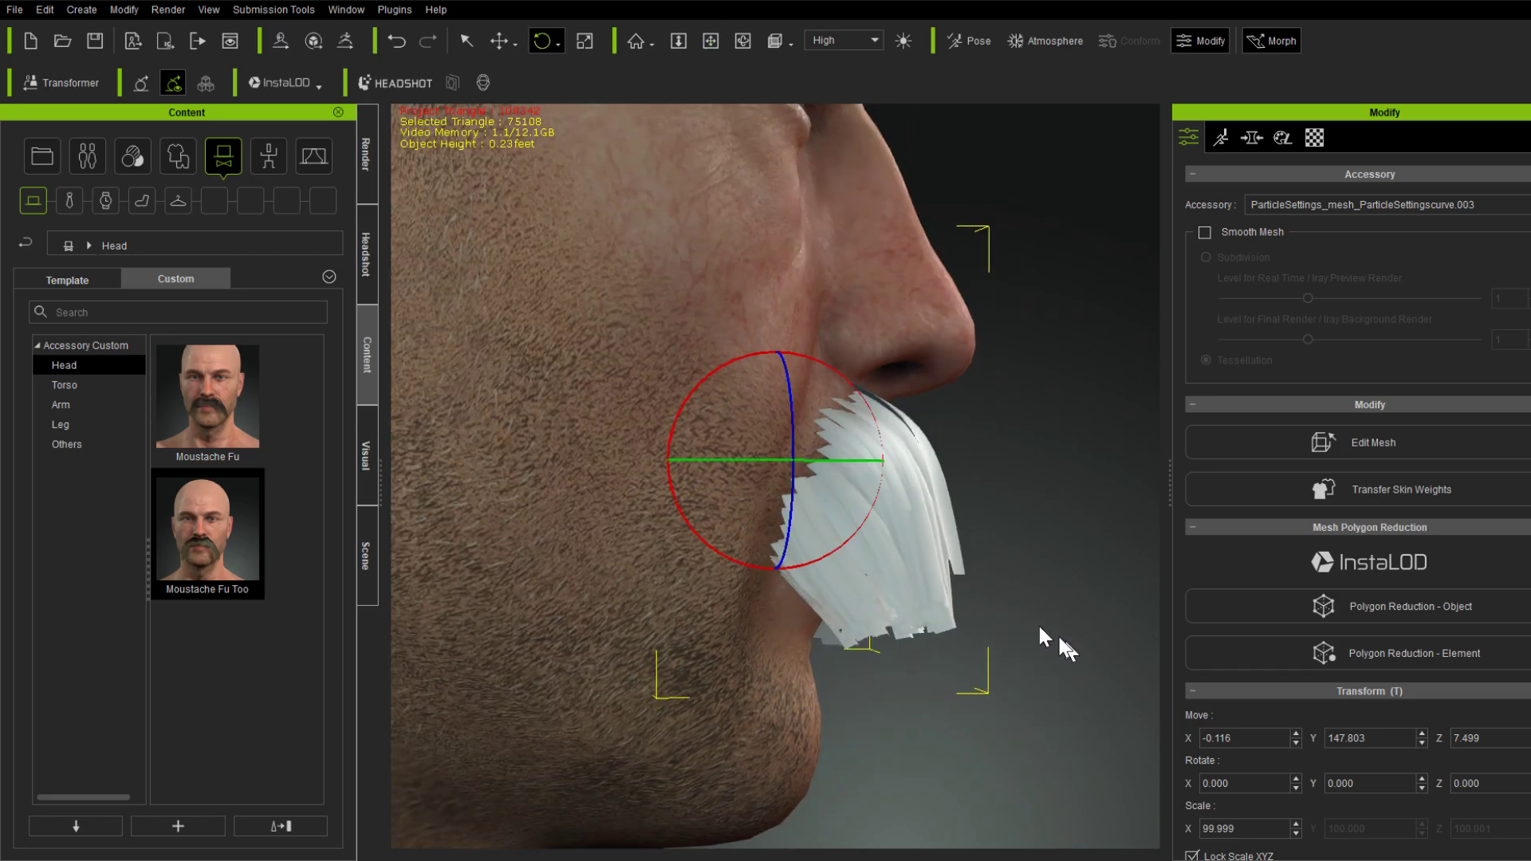
key("w")
left_click_drag(667, 465, 648, 464)
right_click_drag(877, 664, 333, 701)
scroll(548, 676, "down", 5)
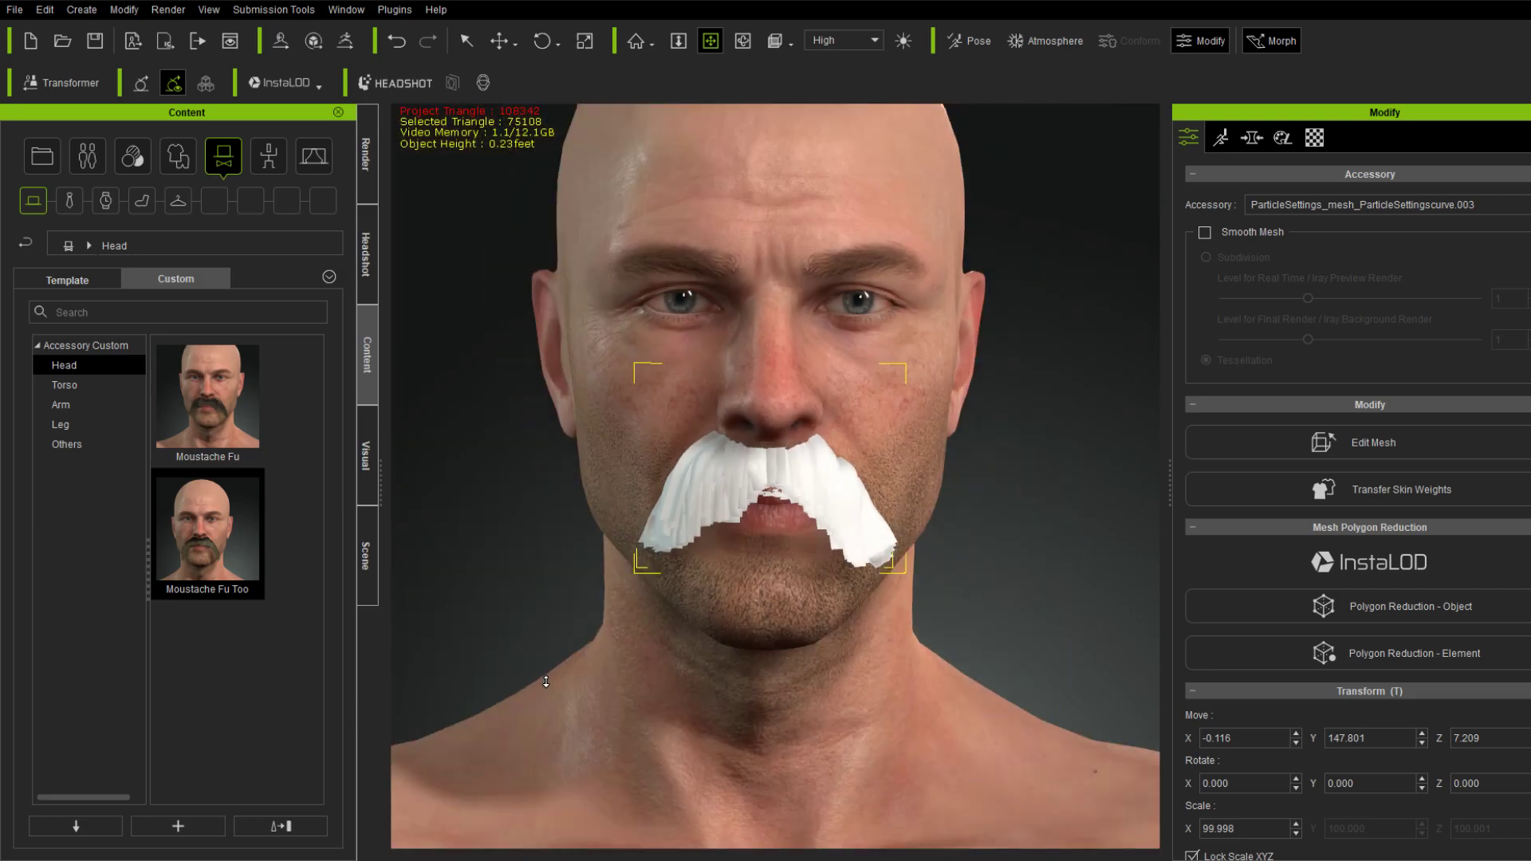
- Load HairStrip.jpg as the mustache material's opacity texture and Blonde.png as its base color texture
left_click(1315, 137)
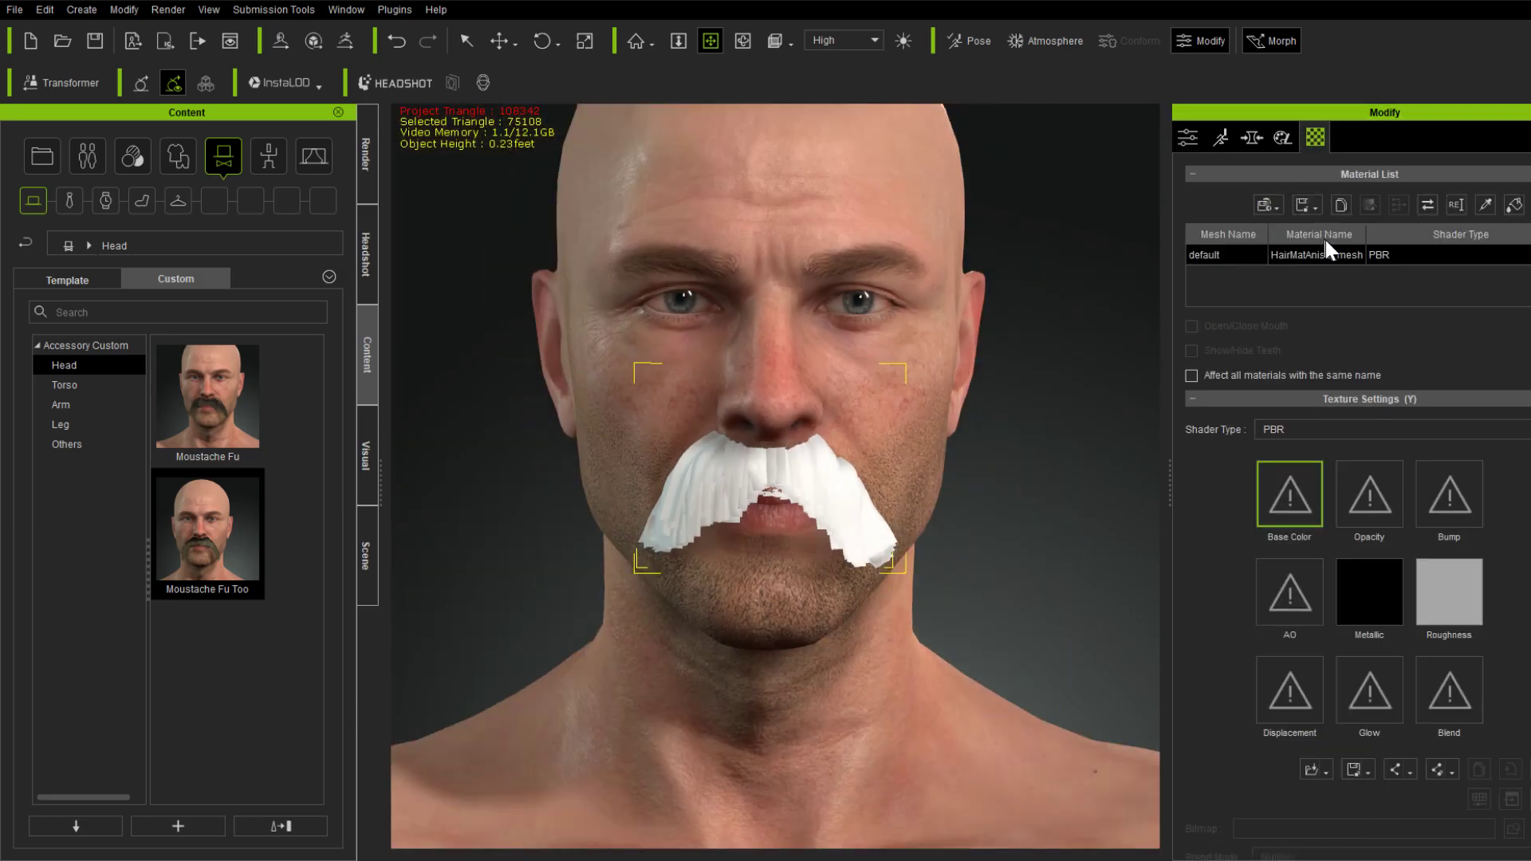
double_click(1362, 490)
double_click(805, 359)
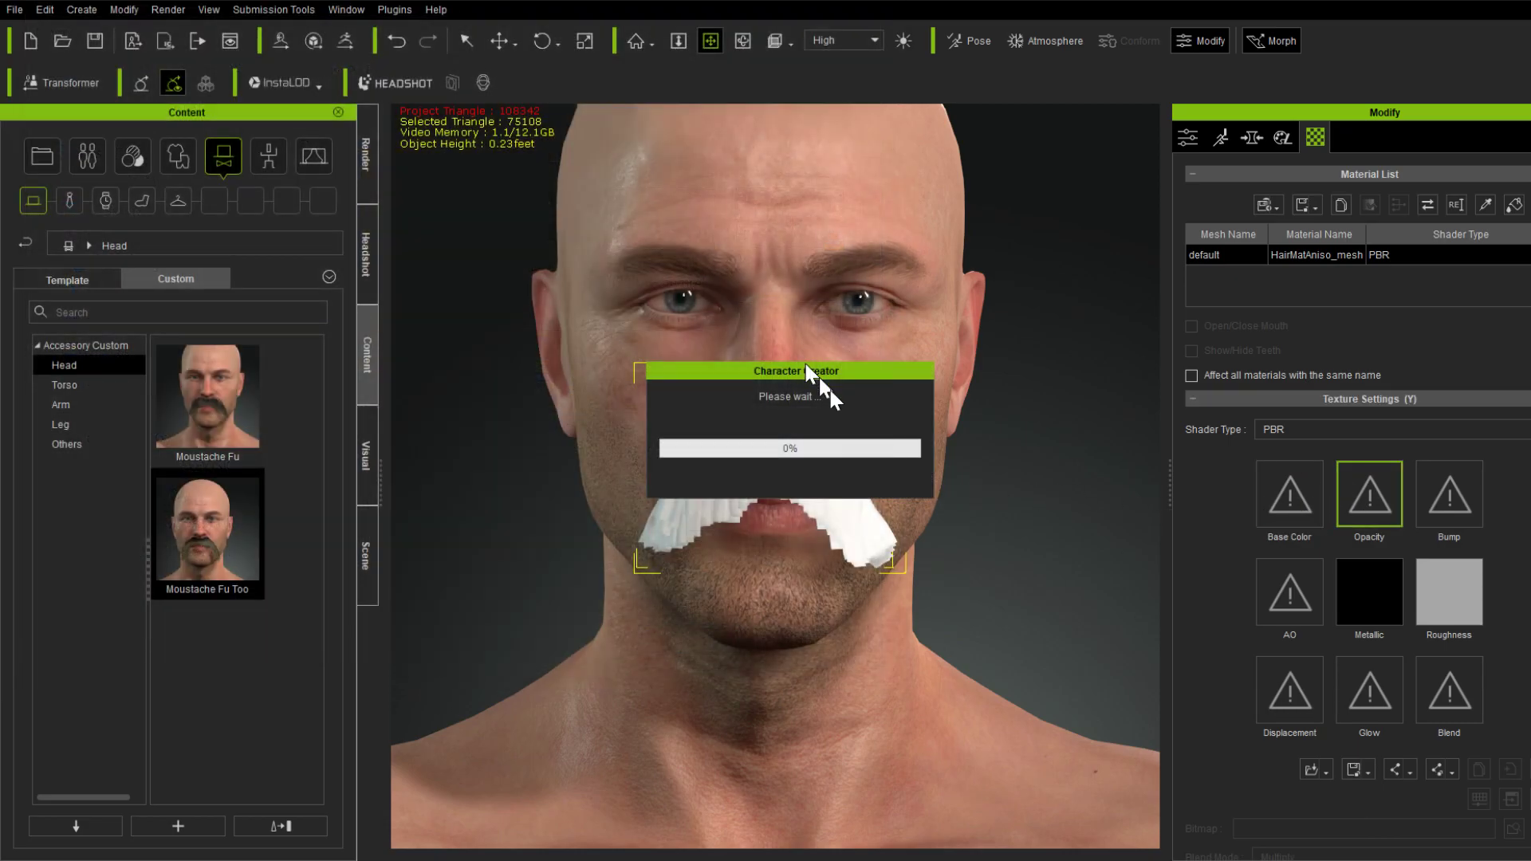
double_click(1291, 491)
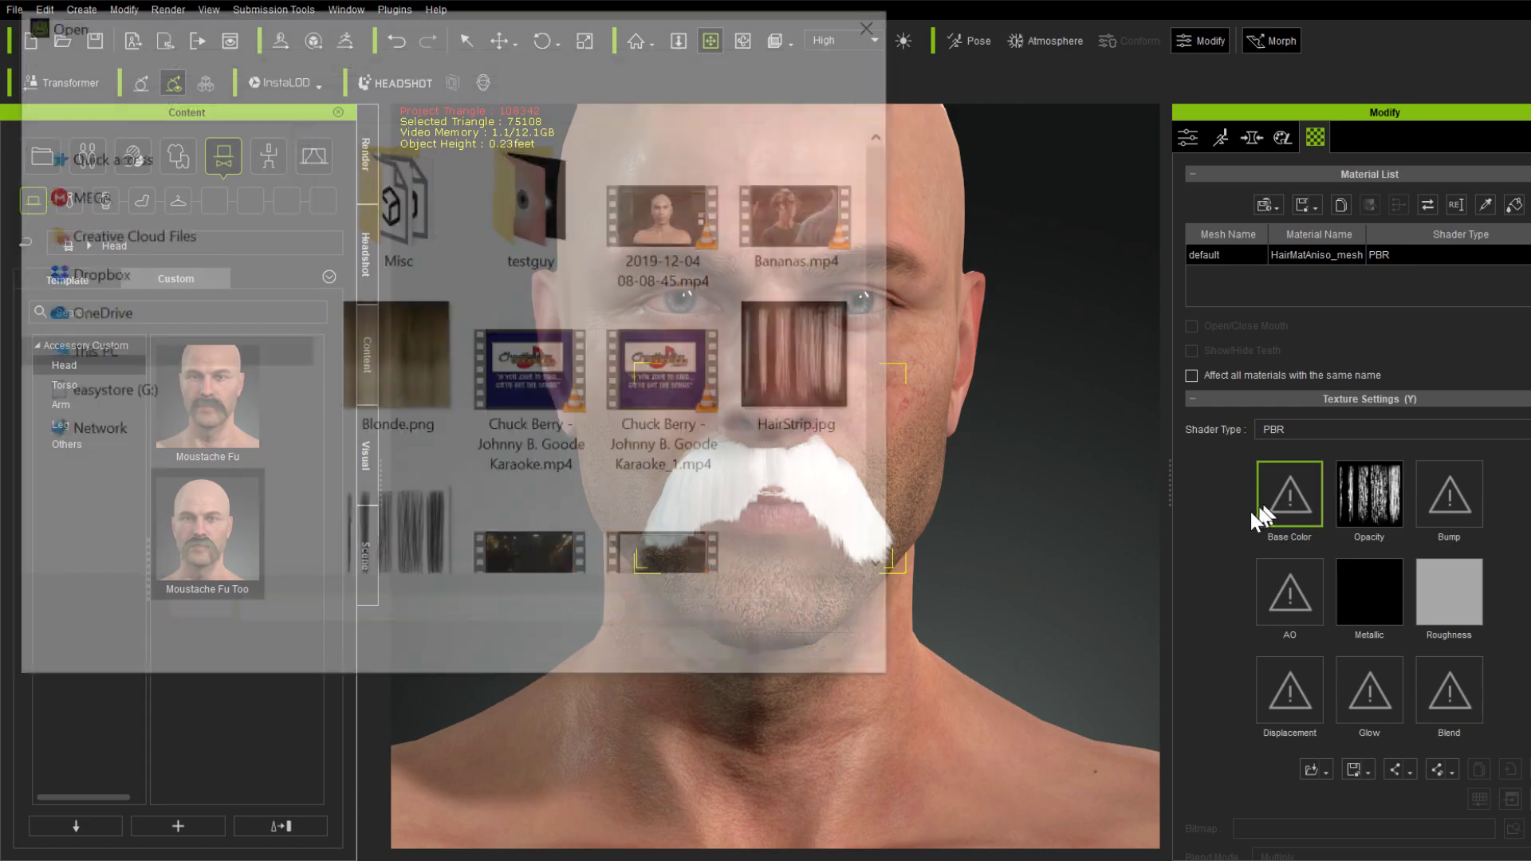
left_click(385, 376)
double_click(385, 376)
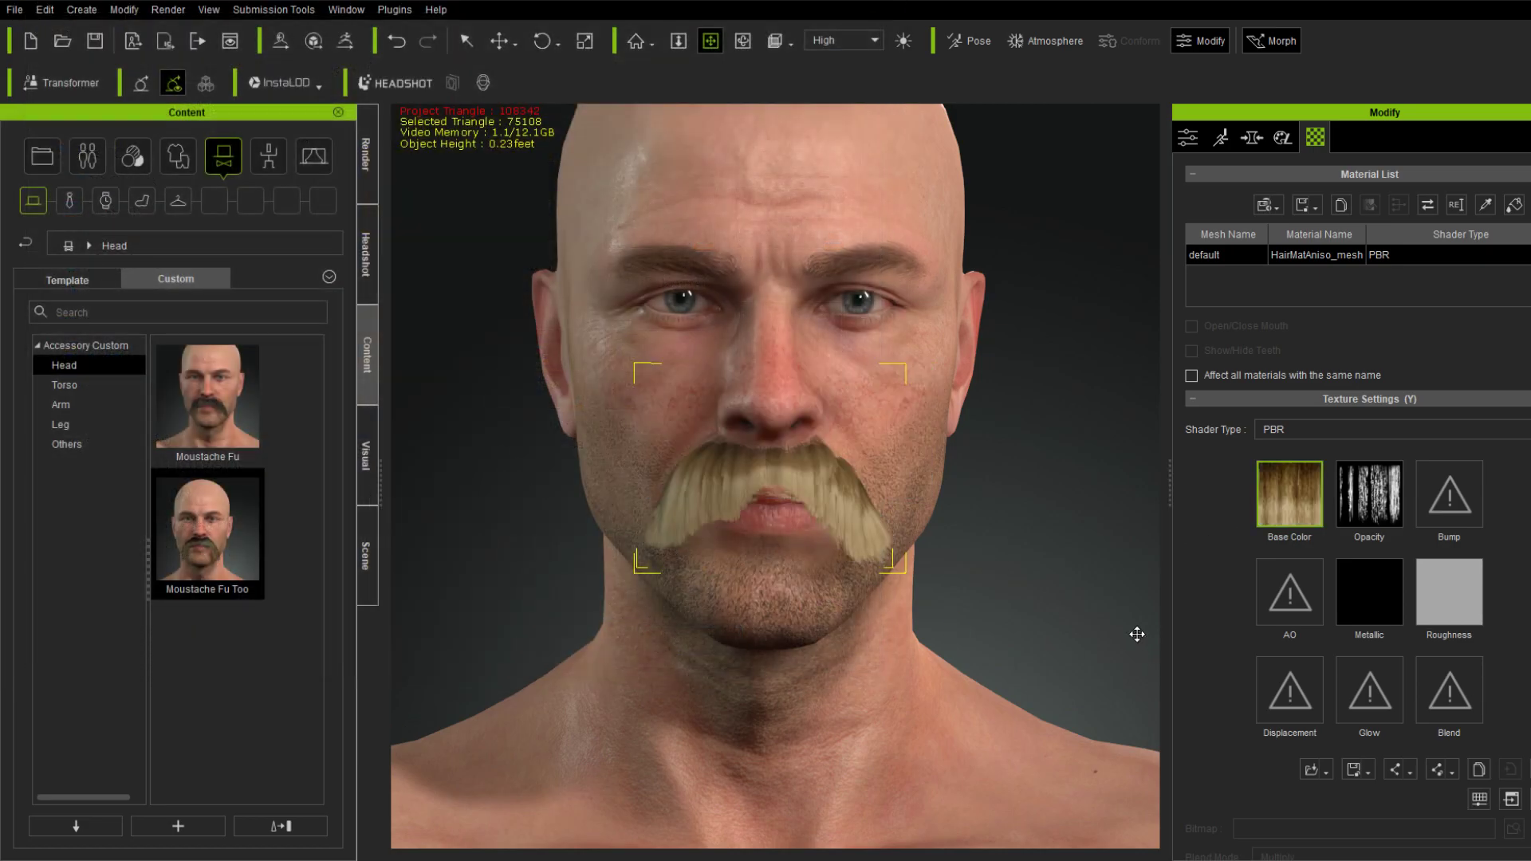
- Change the mustache's shader type to Digital_Human Hair and set its base color brightness to -53
left_click(1292, 429)
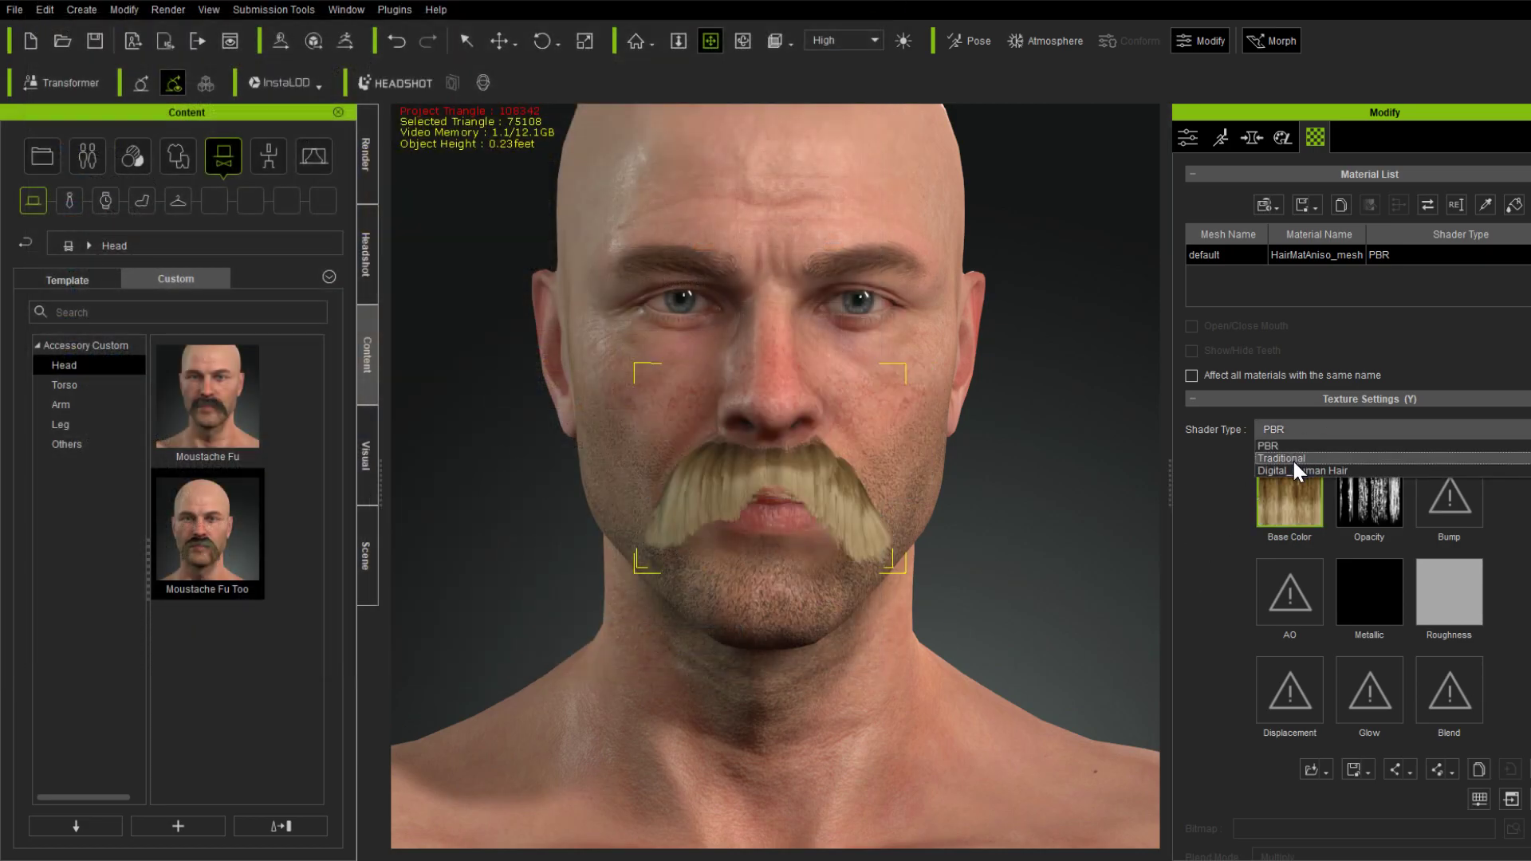
left_click(1292, 465)
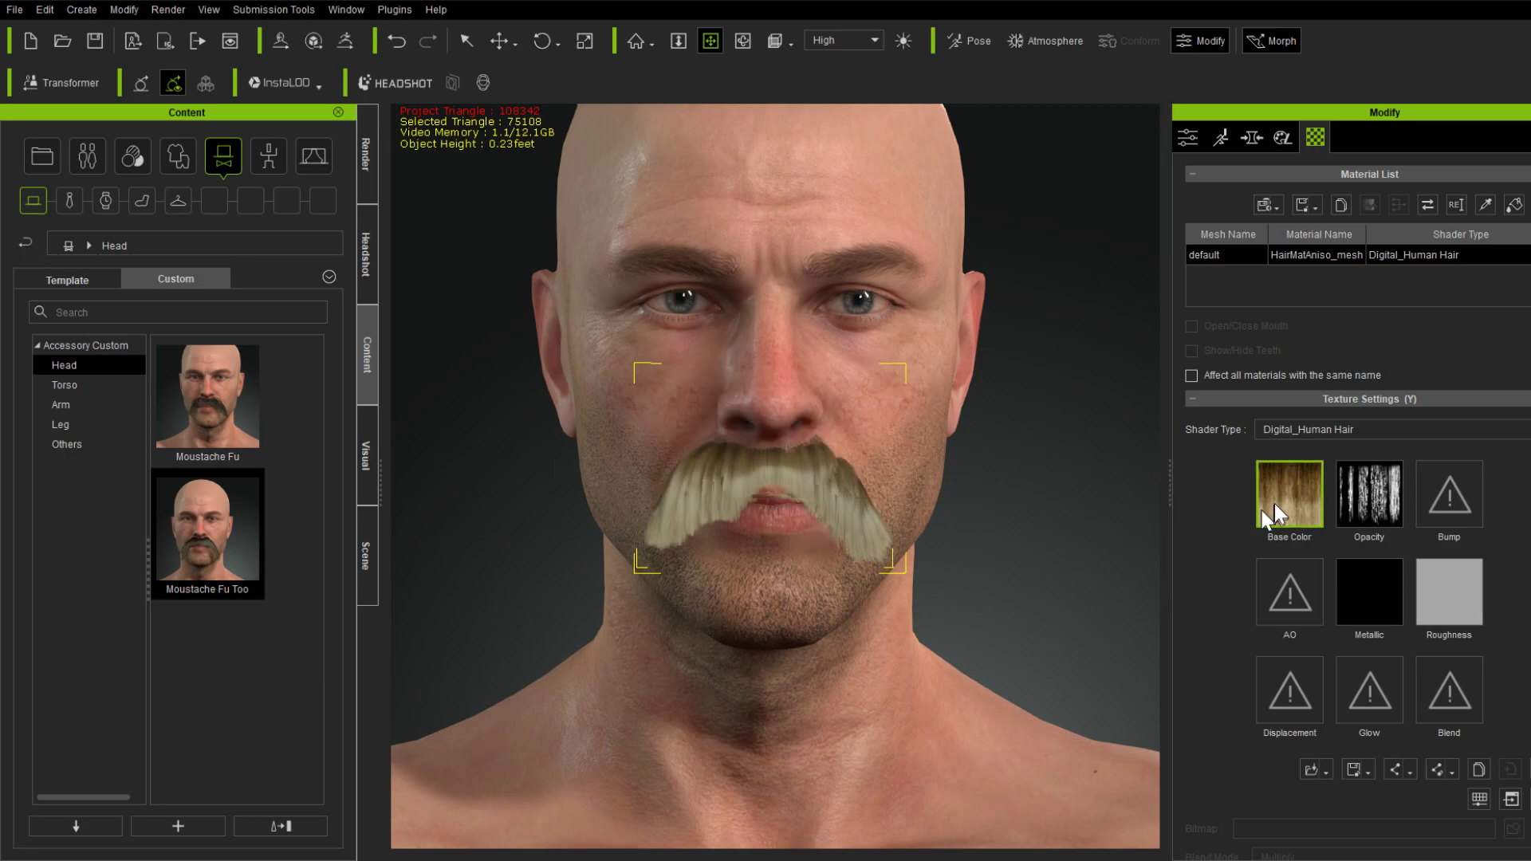
right_click(1279, 501)
left_click(1309, 640)
left_click_drag(379, 444, 338, 442)
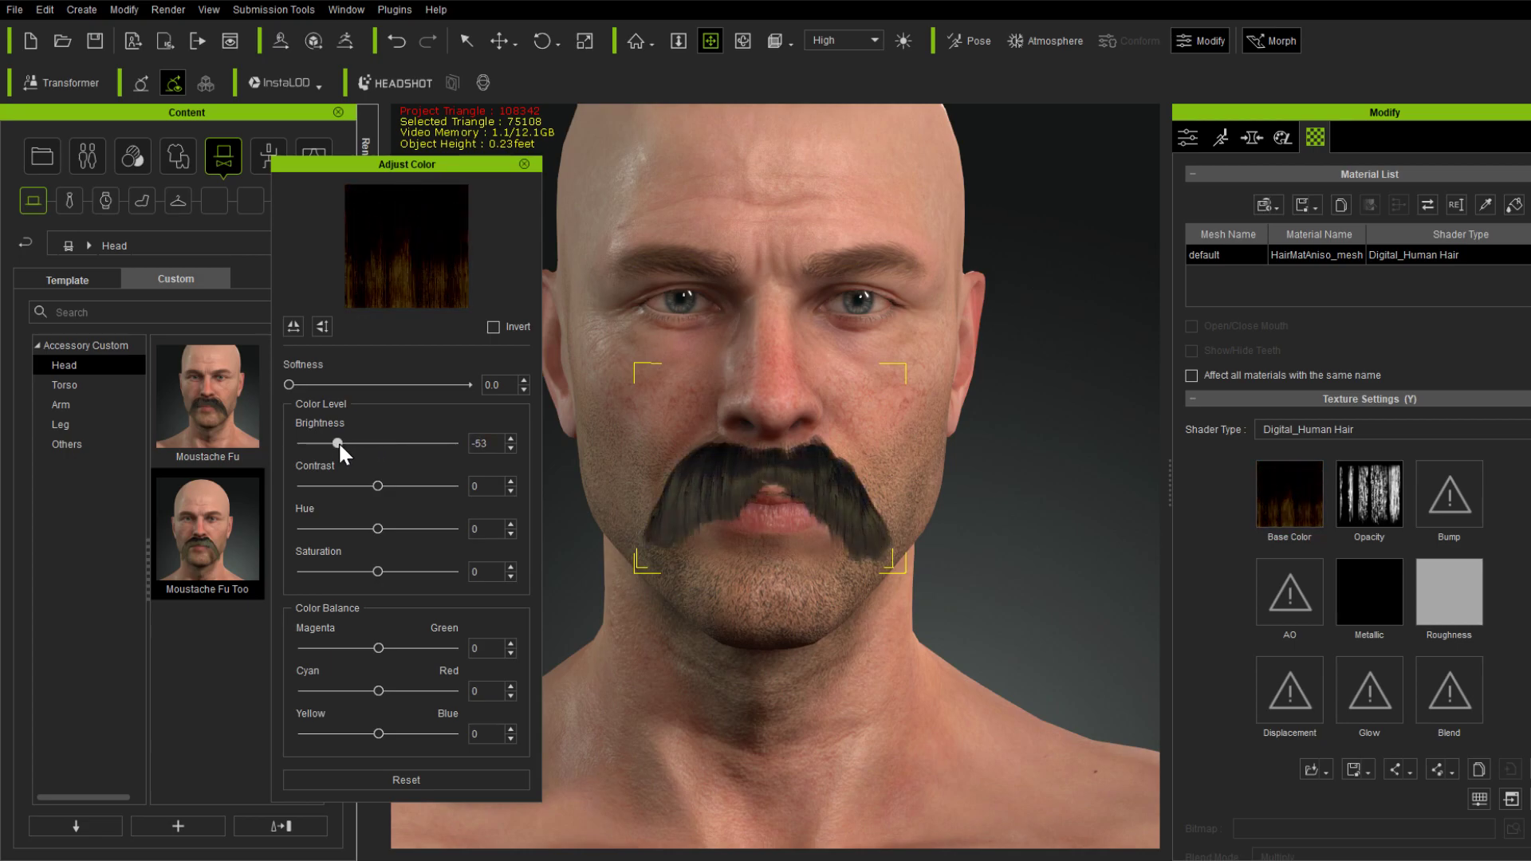
left_click(524, 165)
right_click_drag(536, 564, 1016, 614)
scroll(1017, 614, "down", 3)
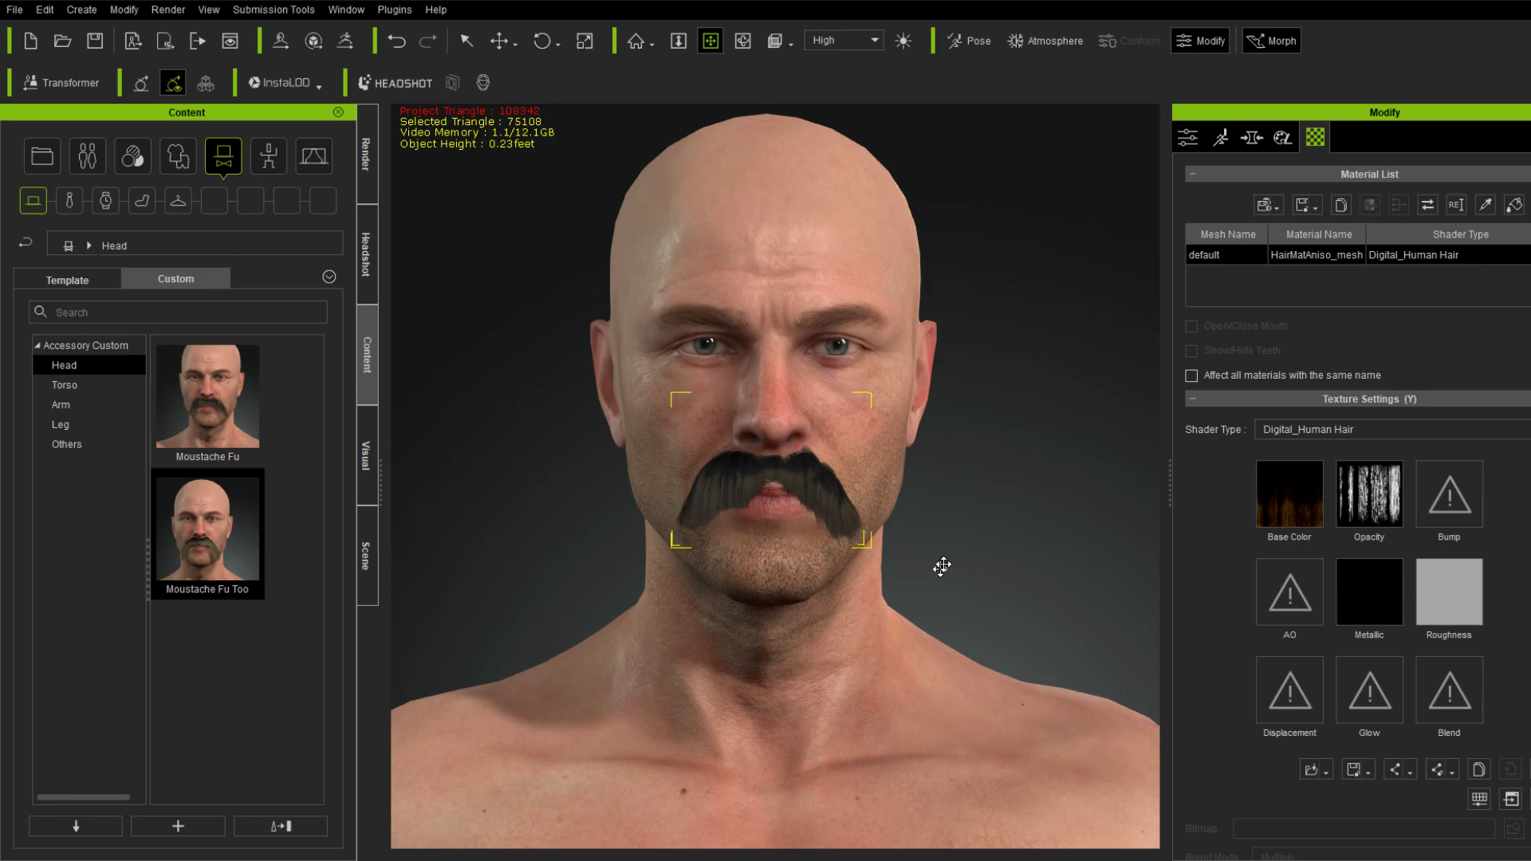
middle_click_drag(1001, 506, 997, 547)
right_click_drag(982, 593, 981, 564)
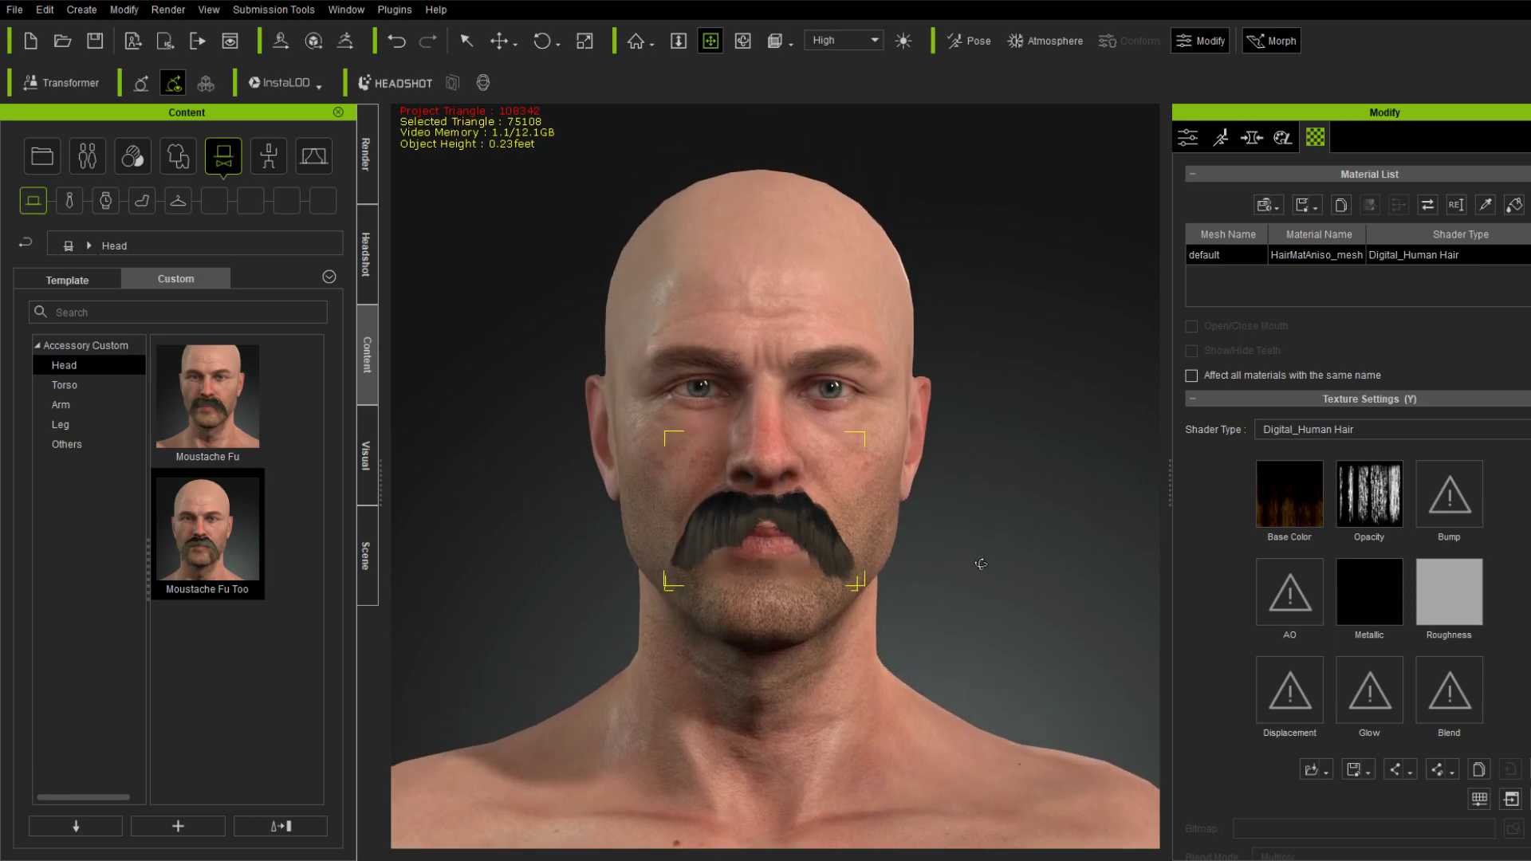